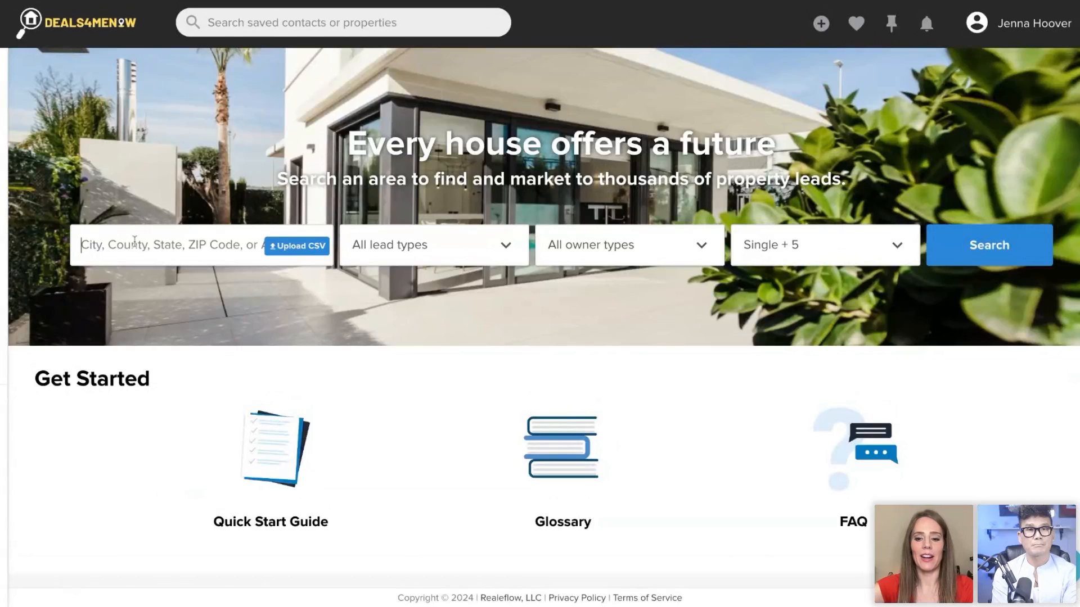
# - Look up "phoenix" and select Phoenix, AZ, Phoenix, NY, Phoenix, OR, Phoenix, IL and Phoenix Lake, CA as the search locations
pyautogui.click(134, 242)
pyautogui.write('phoenix')
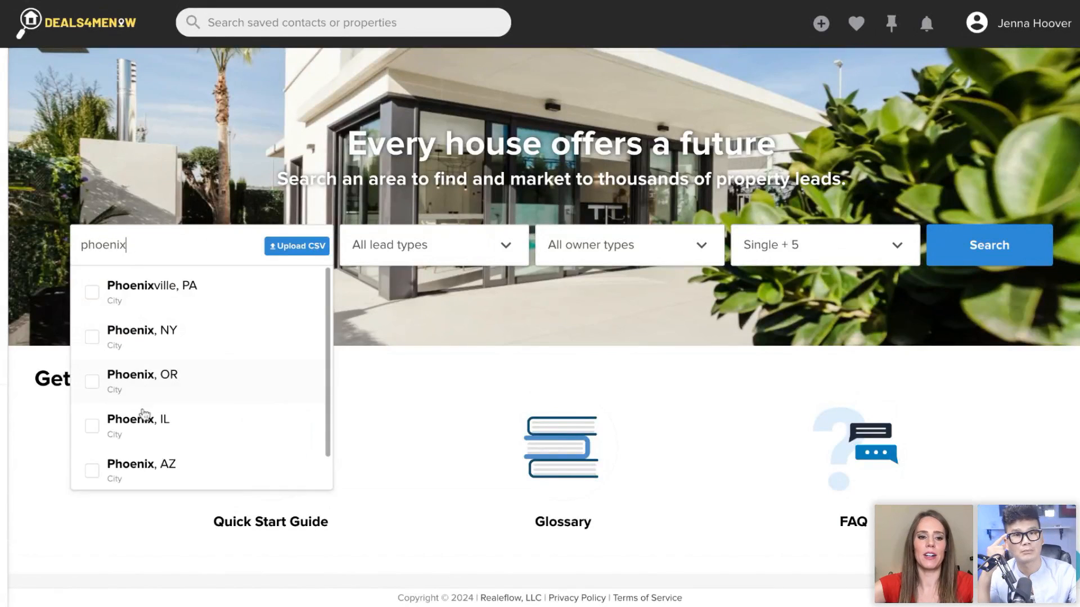
pyautogui.click(152, 476)
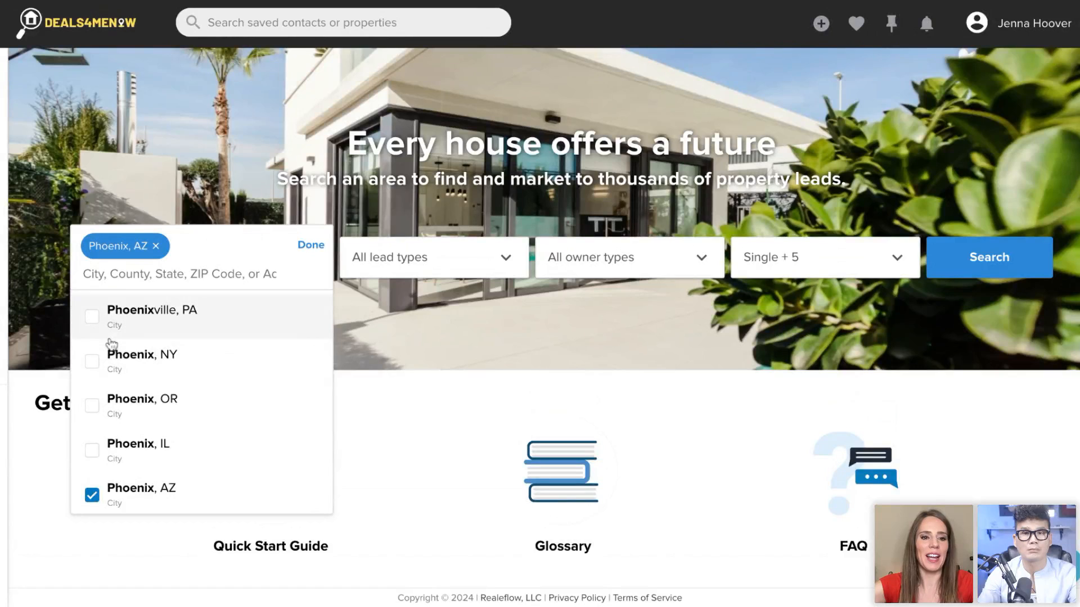
pyautogui.click(94, 362)
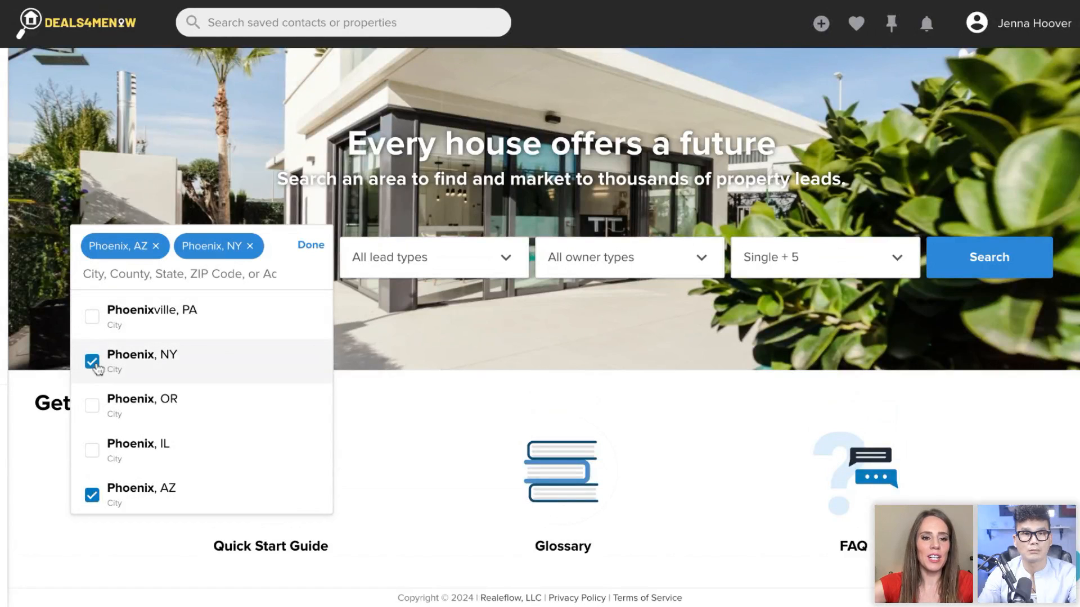
pyautogui.click(92, 409)
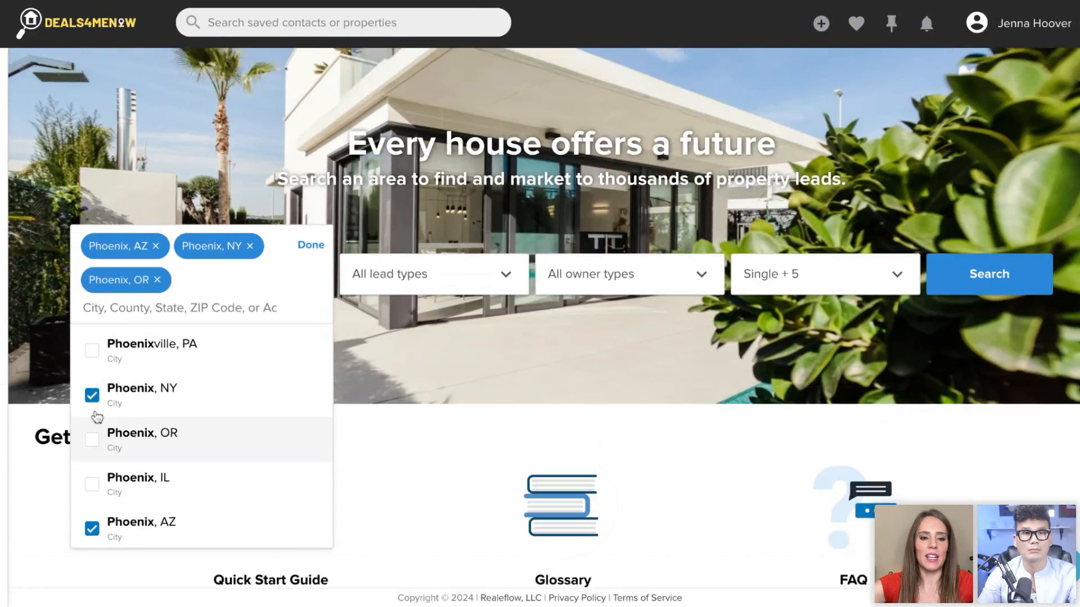
pyautogui.click(112, 487)
pyautogui.scroll(-2, 222, 421)
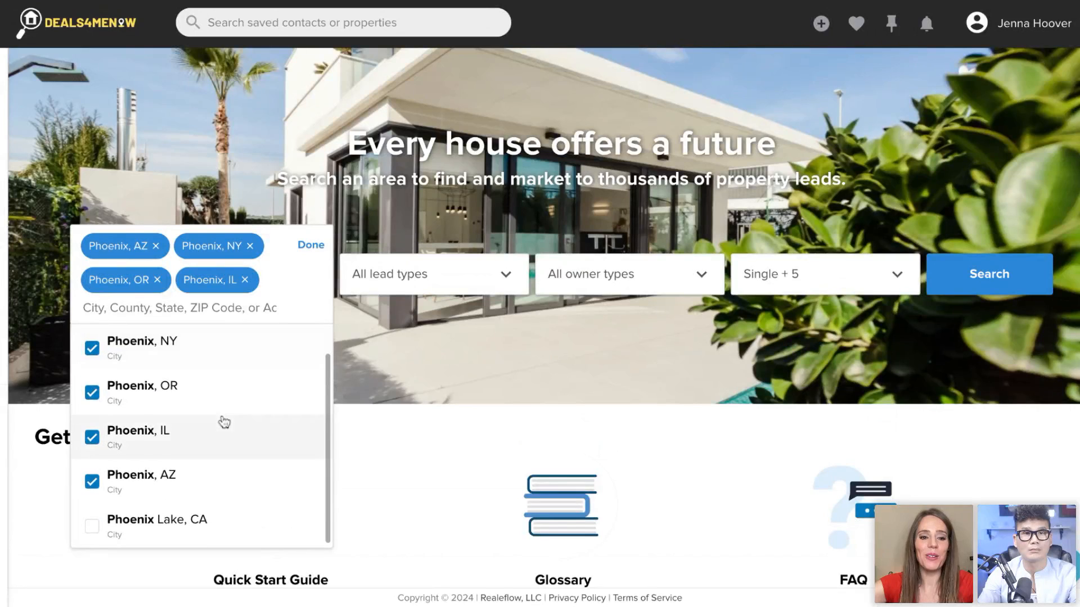
pyautogui.click(216, 528)
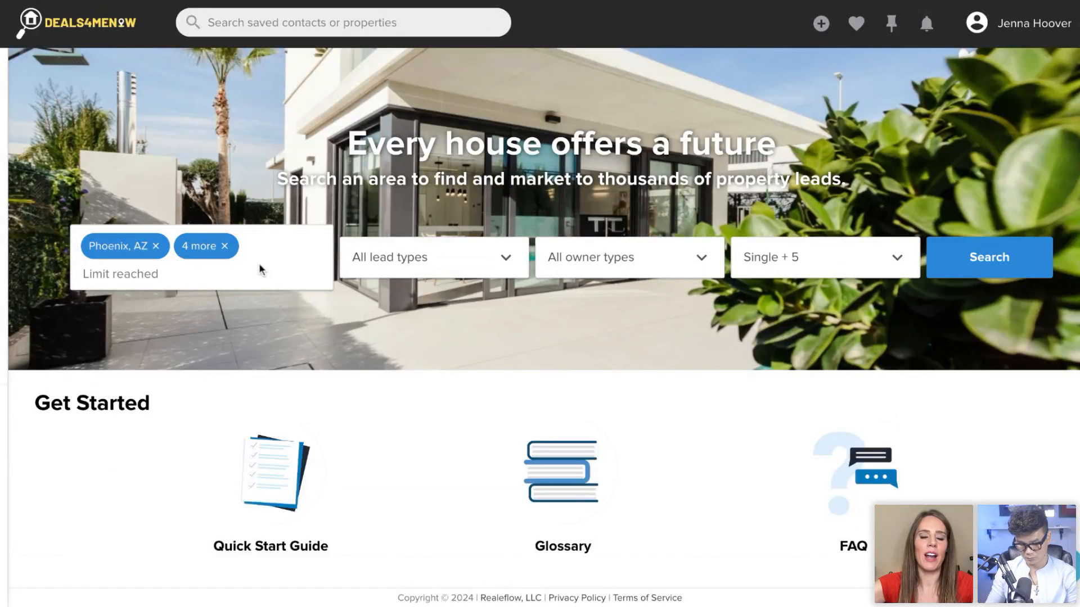
# - Include Cash Buyers as the lead type, restrict the owner type to Business, and run the search for the five locations
pyautogui.click(432, 267)
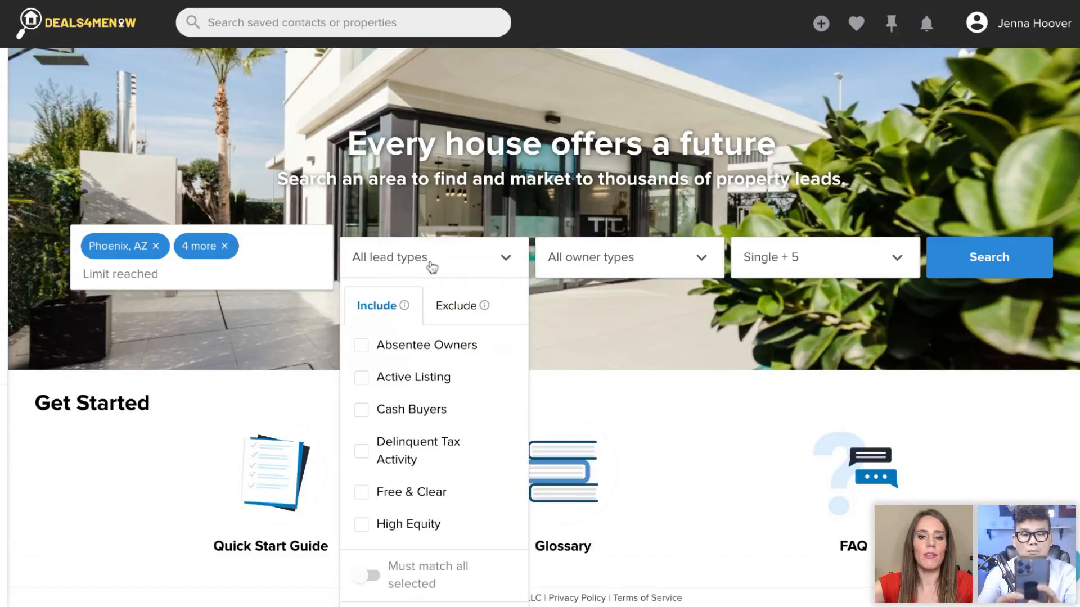
pyautogui.click(406, 419)
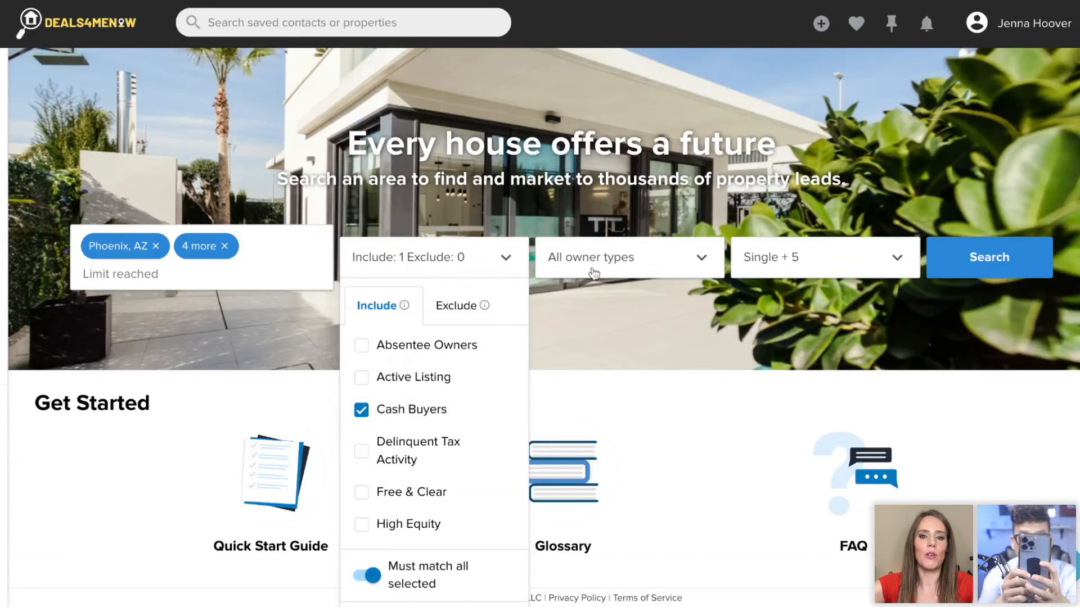
pyautogui.click(667, 270)
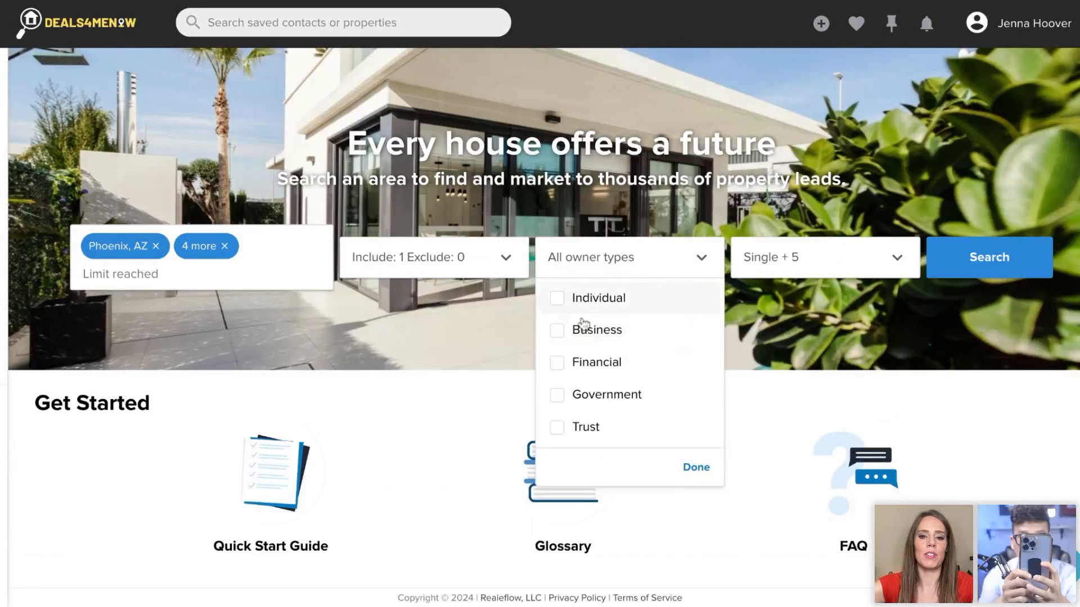
pyautogui.click(613, 337)
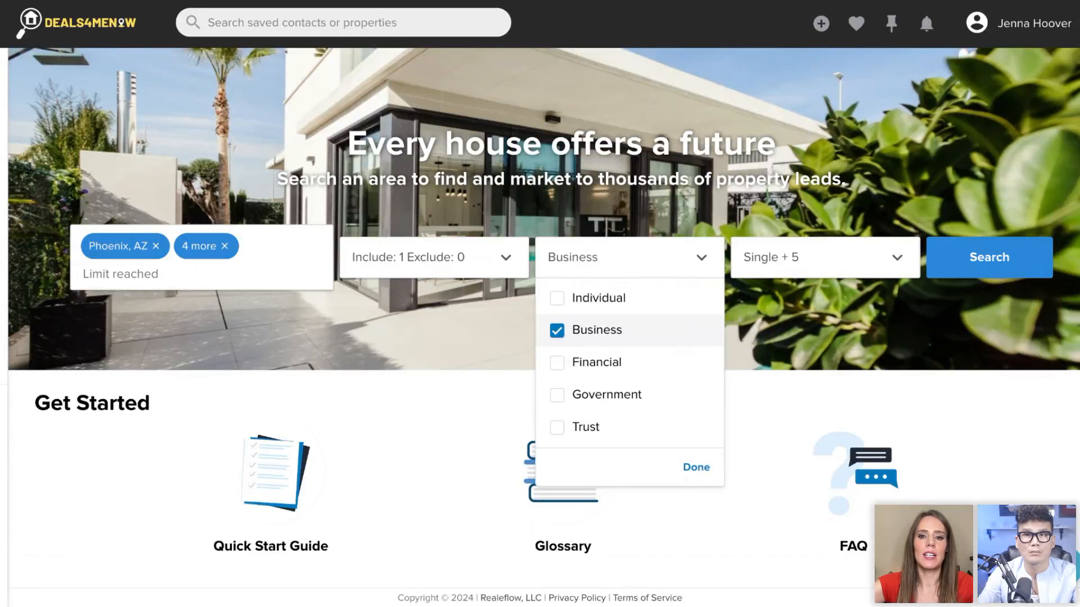
pyautogui.click(978, 269)
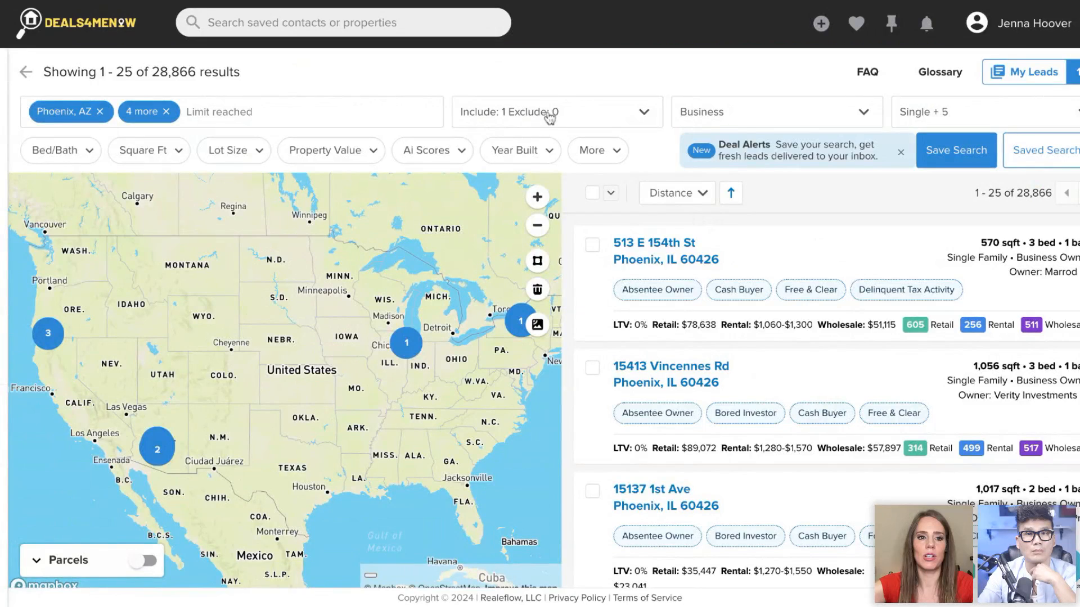
# - Try to remove the additional locations, and check the lead type and owner type filters
pyautogui.click(167, 112)
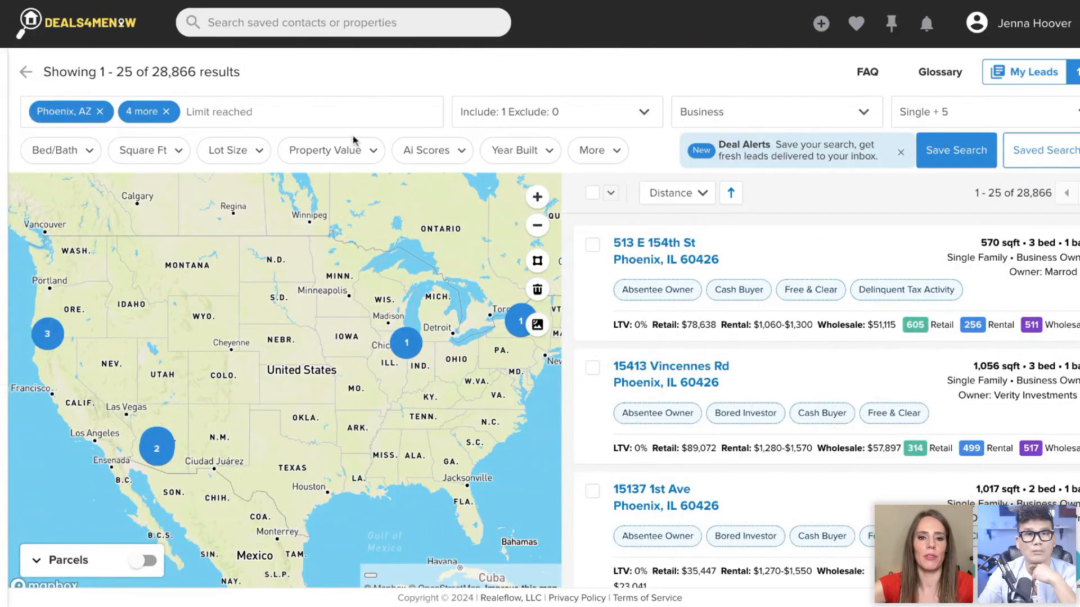
pyautogui.click(521, 112)
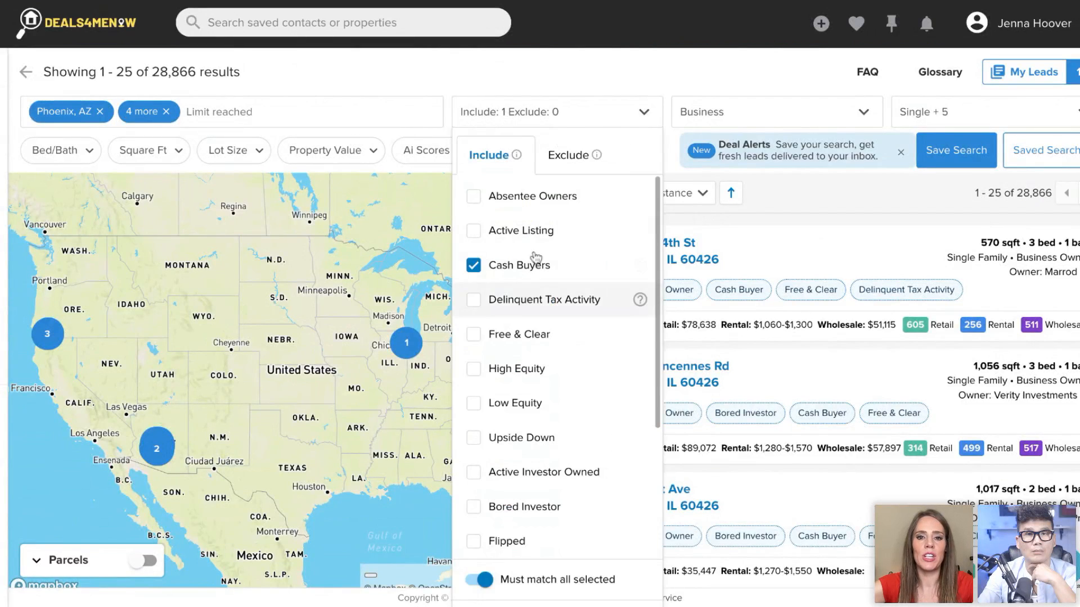
pyautogui.click(725, 114)
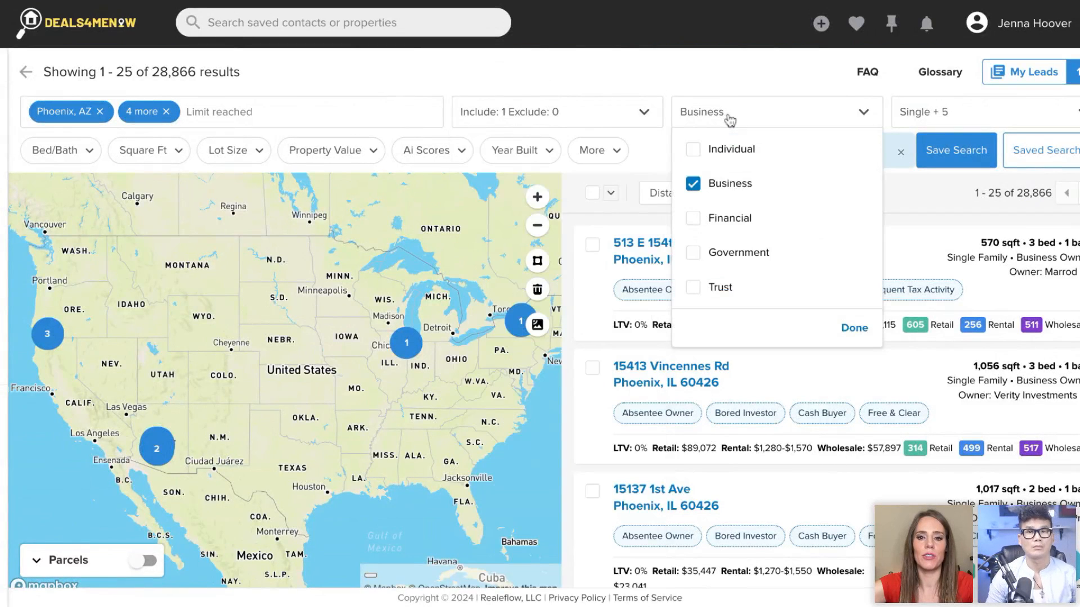
pyautogui.click(743, 78)
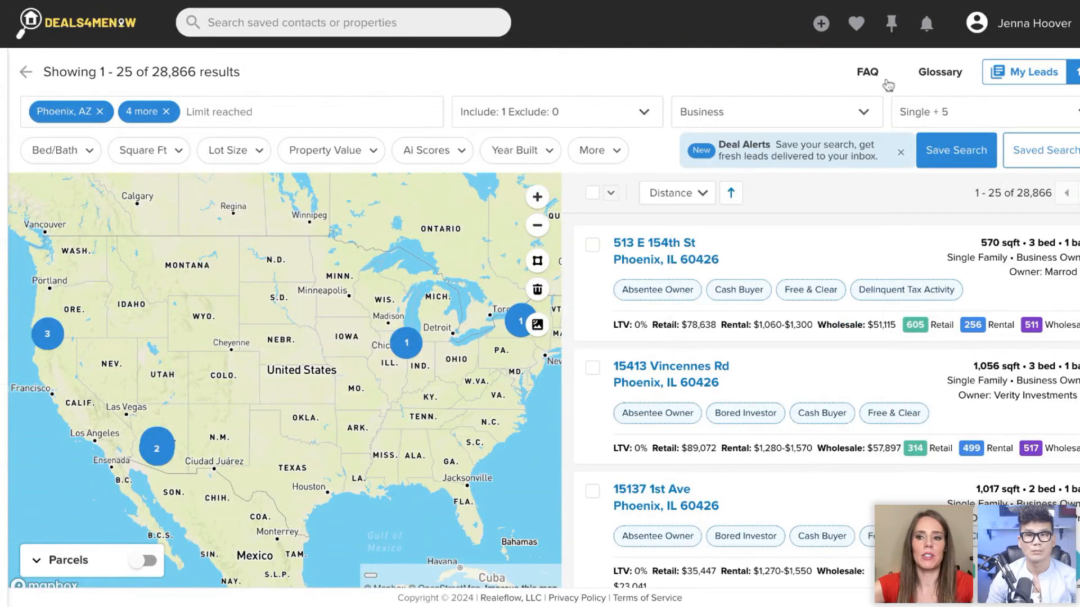
# - Remove all leads from the My Leads list and return to the search results
pyautogui.click(1026, 78)
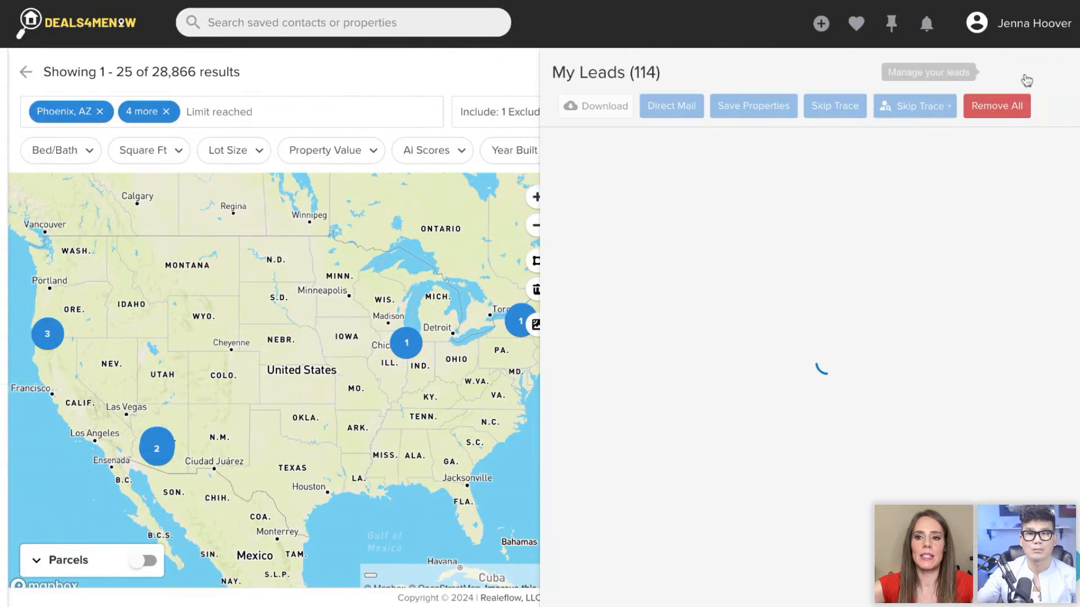
pyautogui.click(1010, 115)
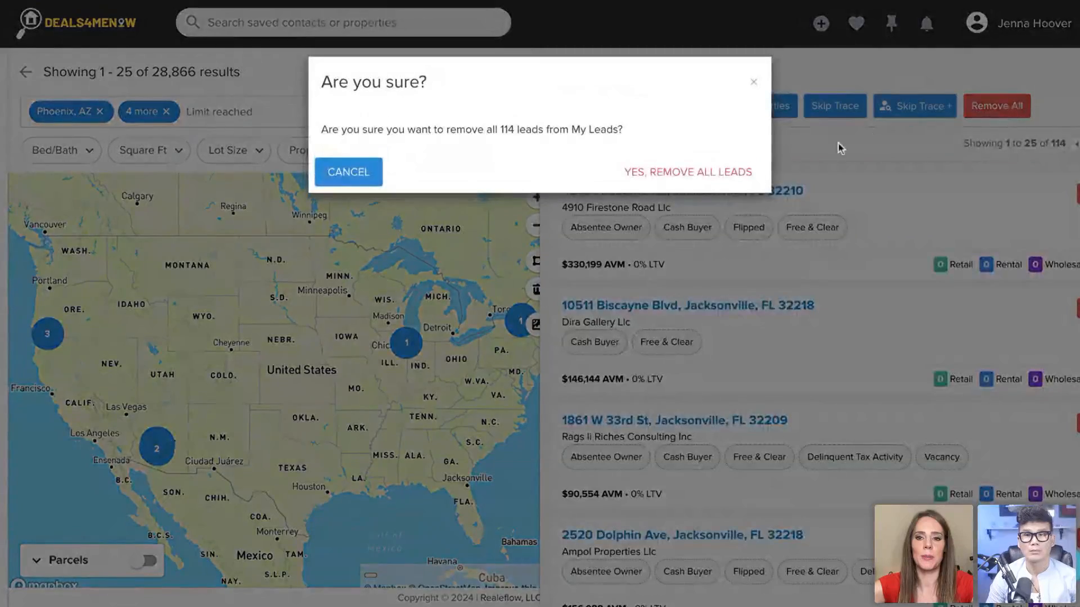
pyautogui.click(740, 172)
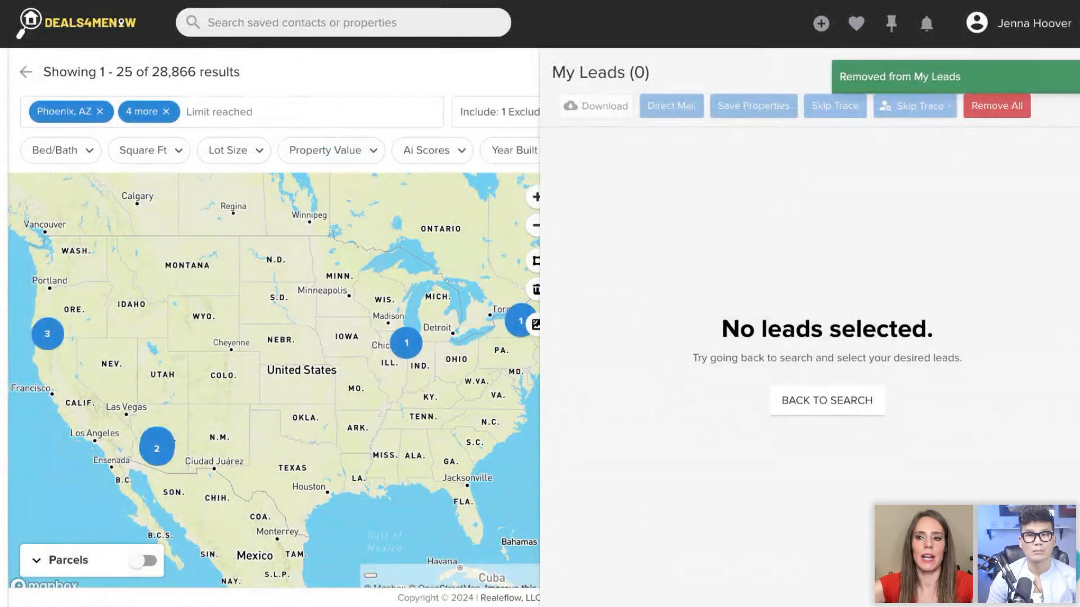
pyautogui.press('Escape')
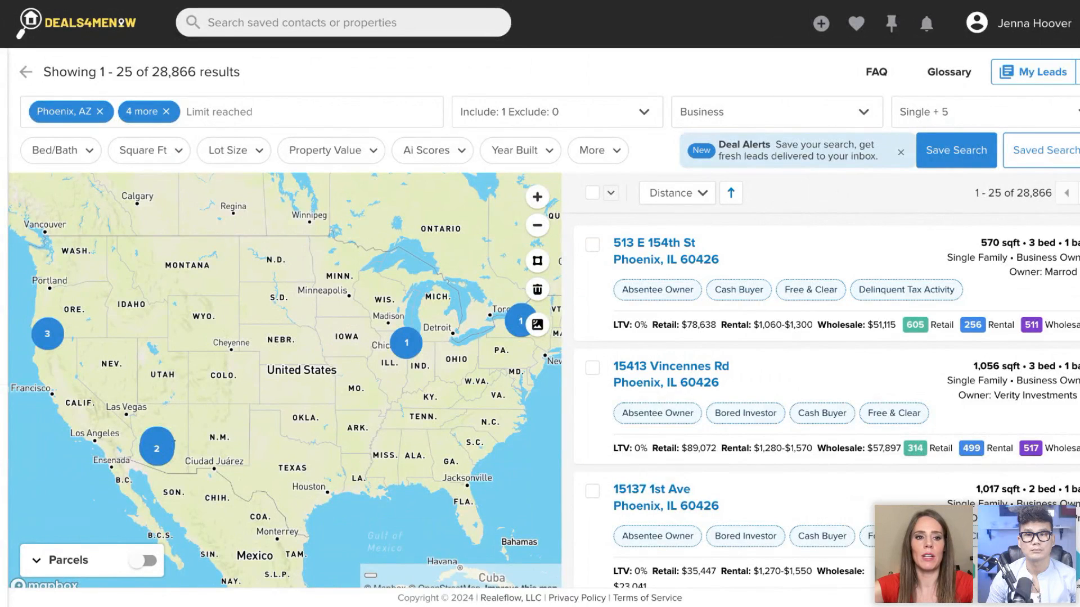
# - Look up "phoenix" in a new property search and select Phoenix, AZ as the only location
pyautogui.click(149, 246)
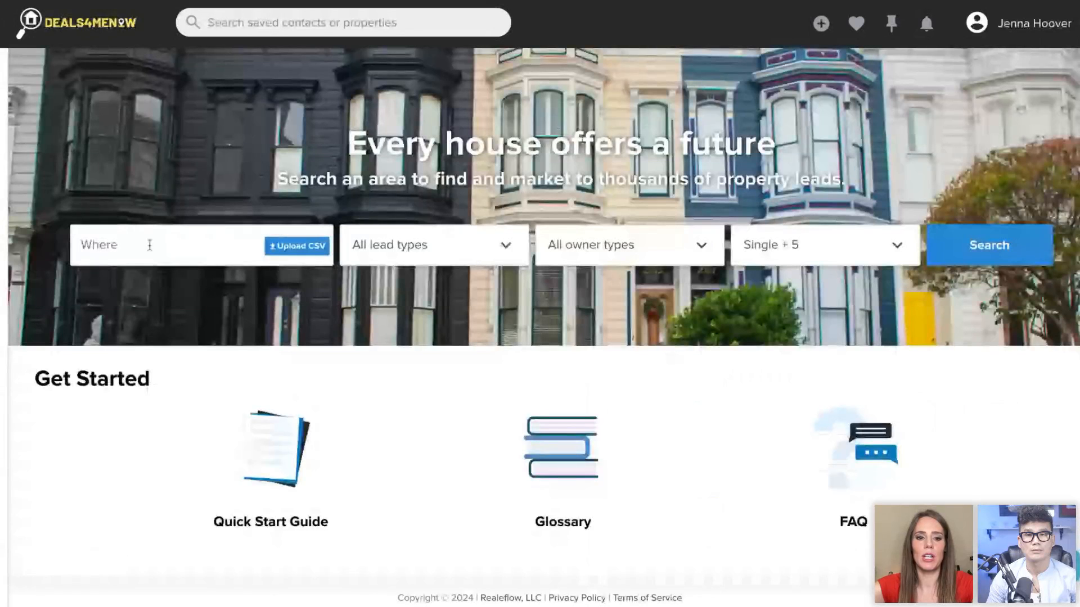
pyautogui.write('phoenix')
pyautogui.click(144, 465)
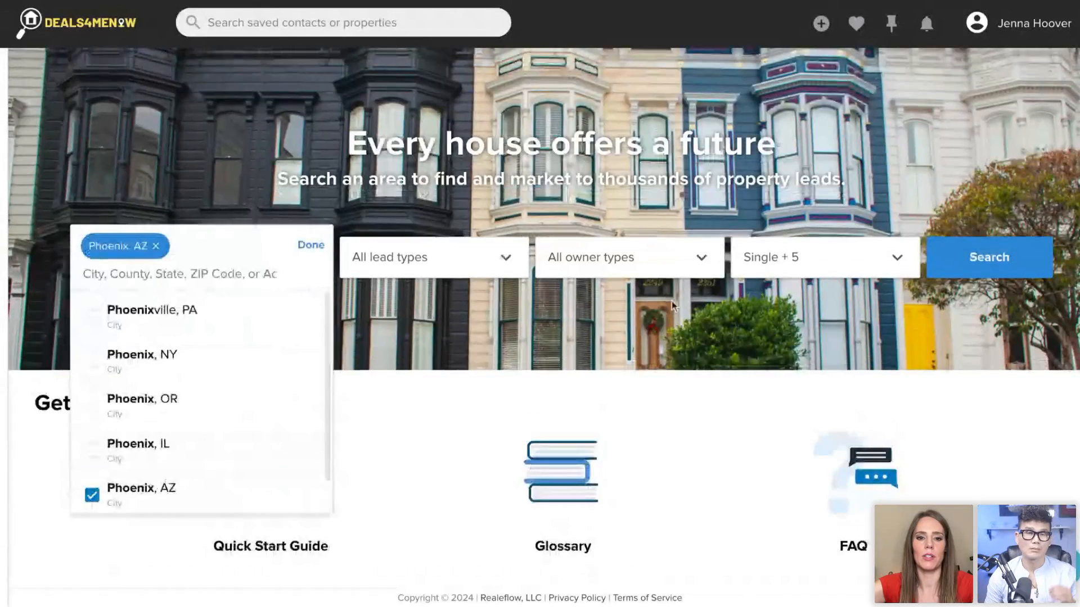
# - Include Cash Buyers as the lead type, set the owner type to Business, and run the Phoenix, AZ search
pyautogui.click(441, 257)
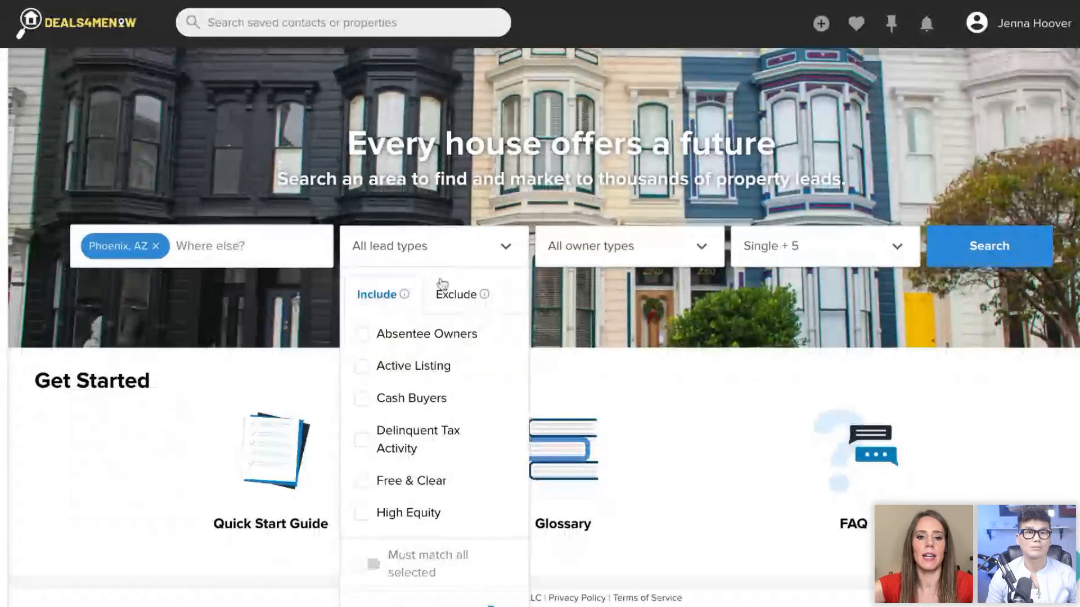
pyautogui.click(437, 397)
pyautogui.click(596, 256)
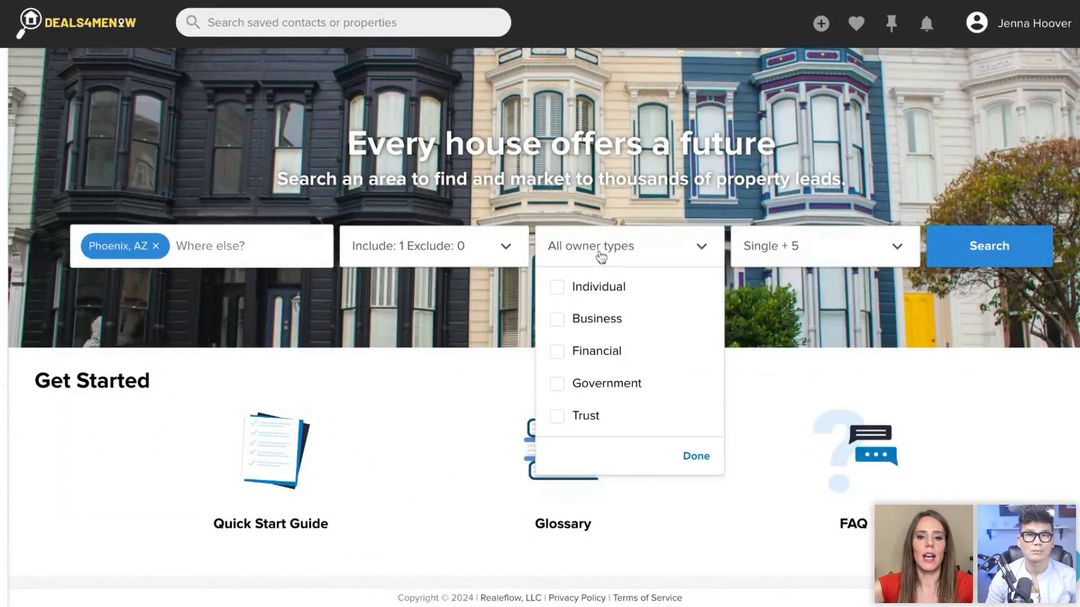
pyautogui.click(606, 332)
pyautogui.click(994, 256)
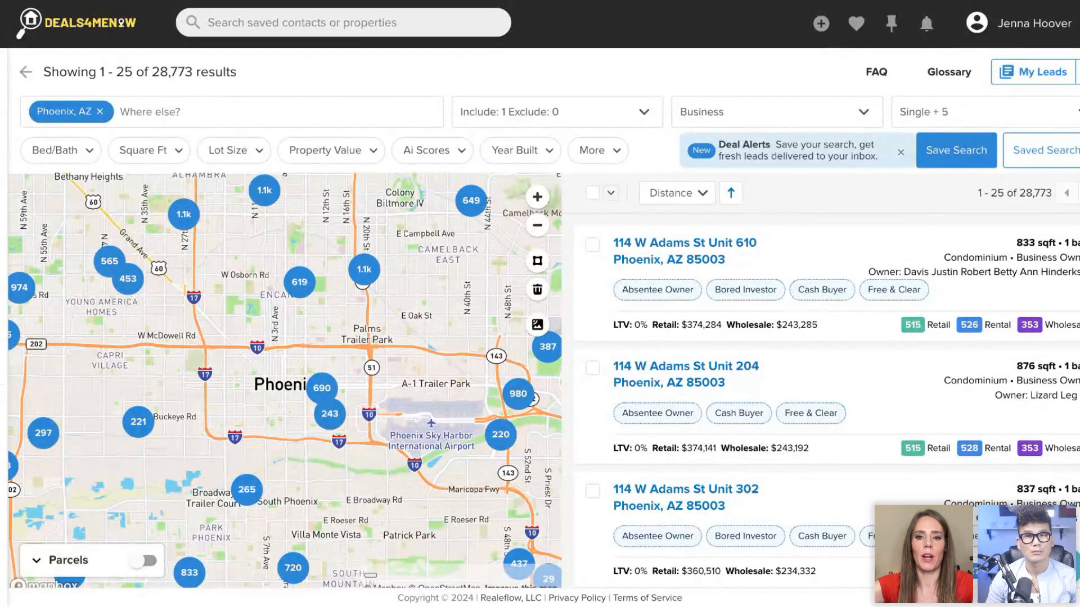
# - Filter the Phoenix results by setting the Last Sale Date to Last year in the additional filters
pyautogui.click(596, 160)
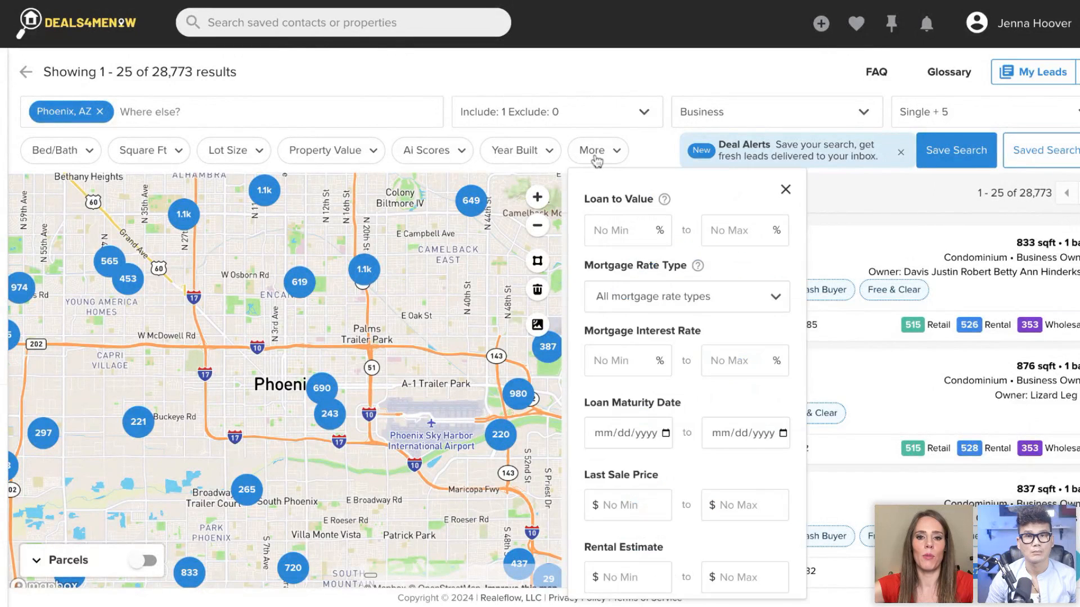
pyautogui.click(601, 159)
pyautogui.click(602, 159)
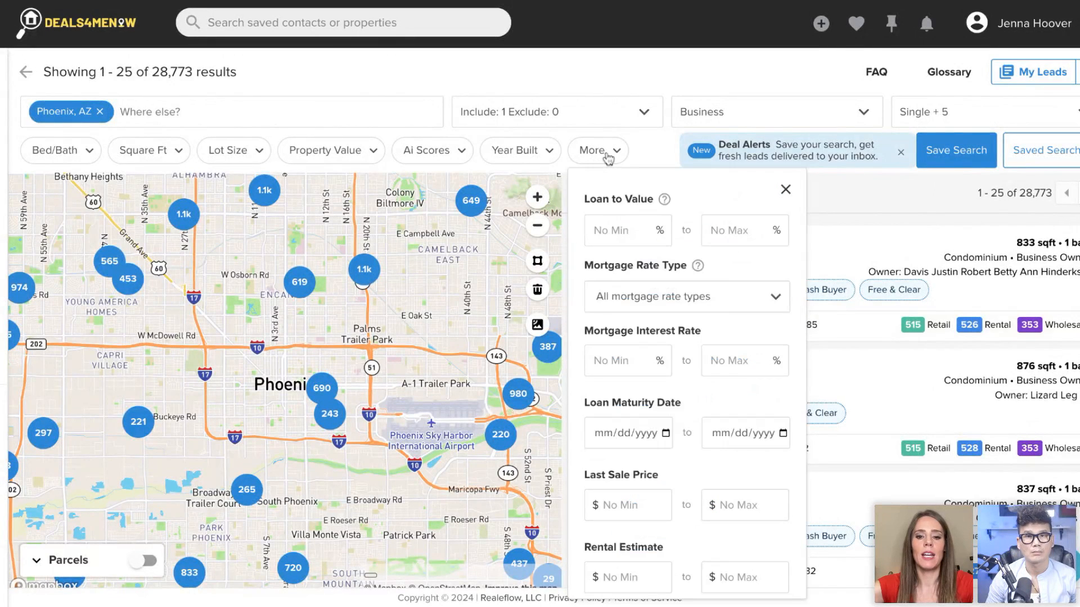
pyautogui.scroll(-1, 640, 268)
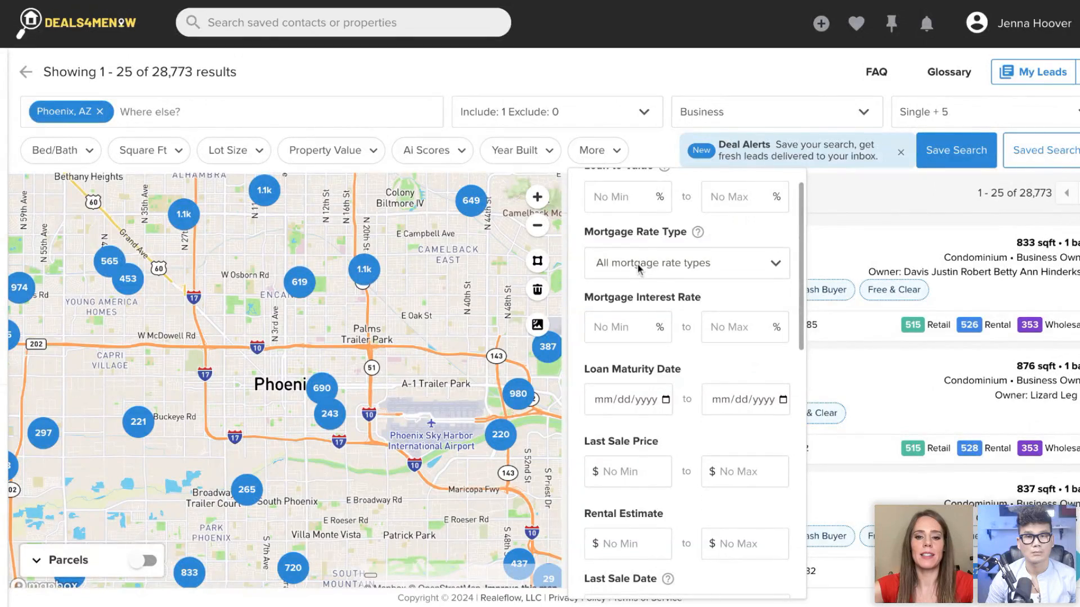
pyautogui.scroll(-5, 639, 269)
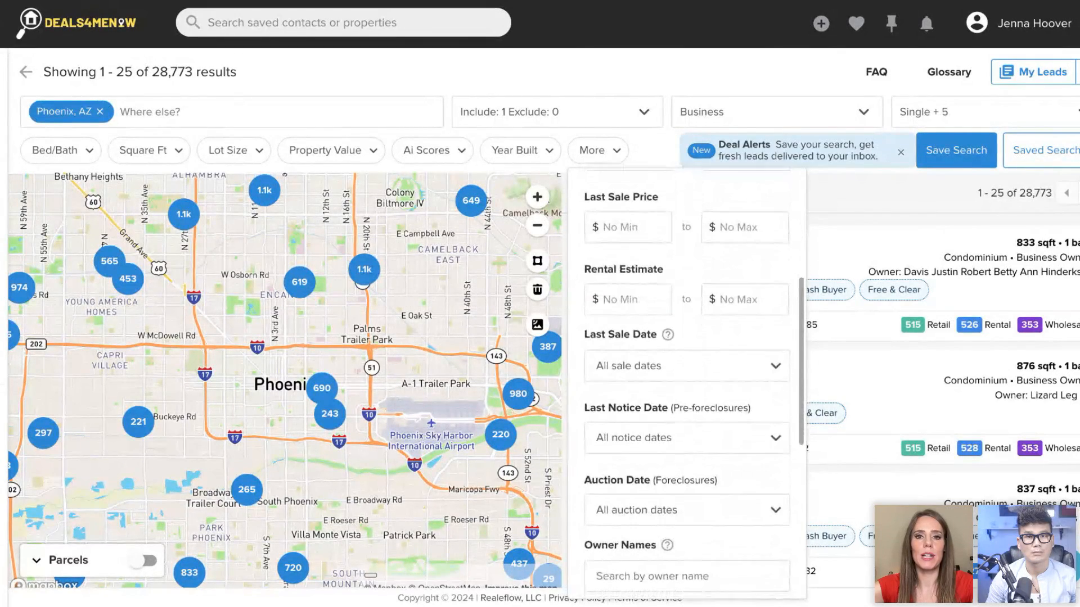
pyautogui.scroll(-1, 686, 382)
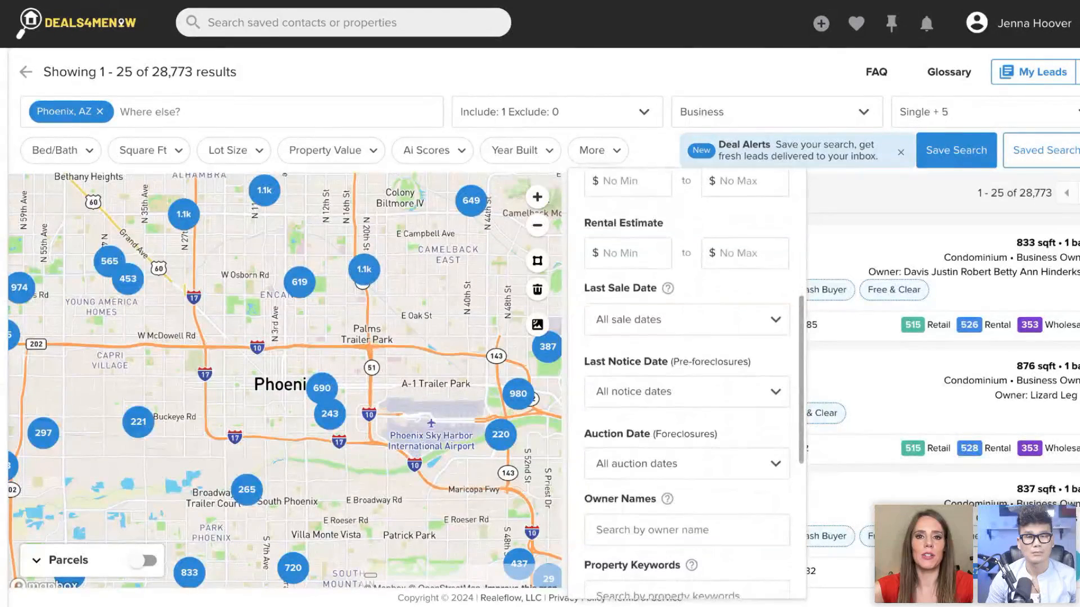
pyautogui.click(660, 326)
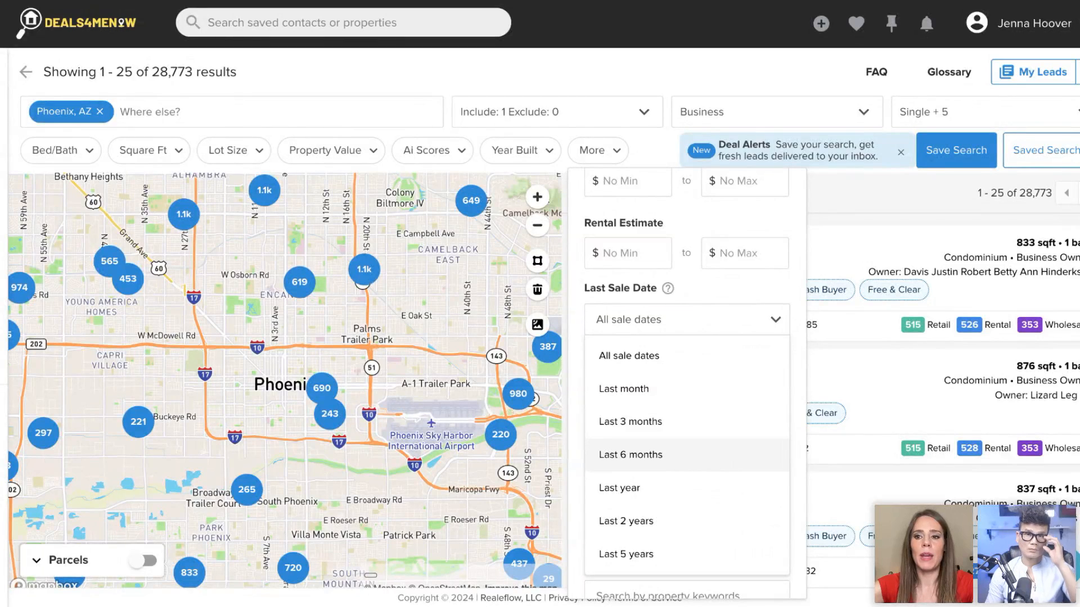
pyautogui.click(644, 488)
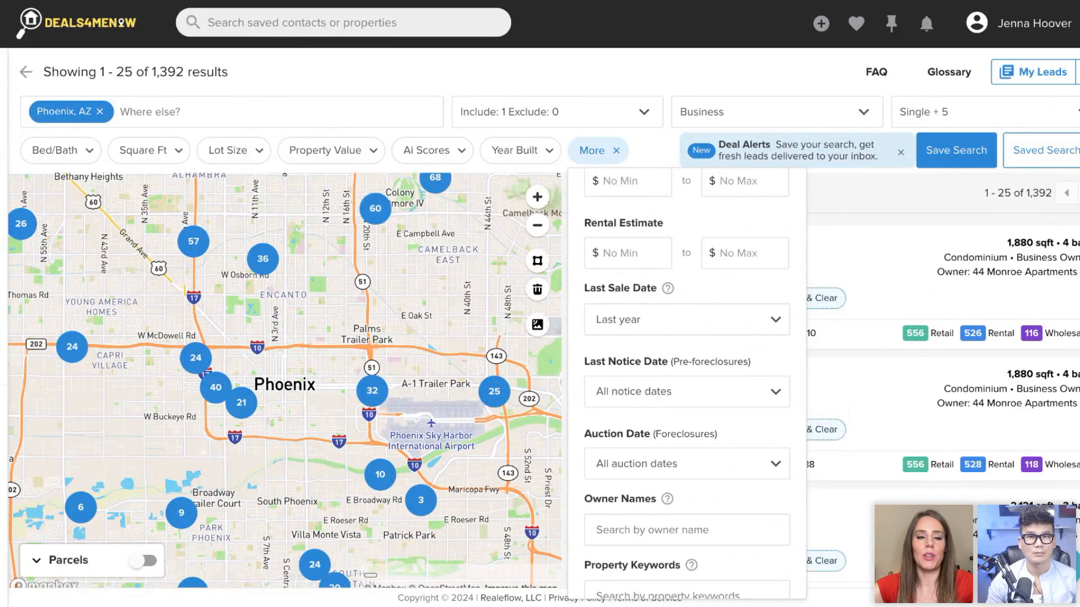
# - Narrow the Last Sale Date filter to Last 6 months and further to Last 3 months, and close the additional filters
pyautogui.click(669, 319)
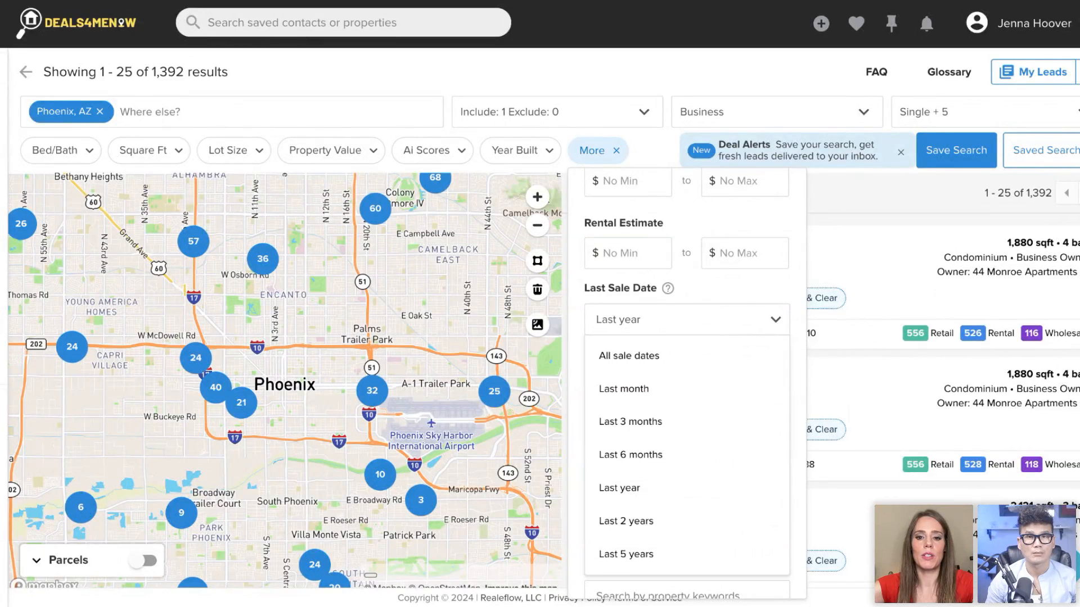
pyautogui.click(662, 460)
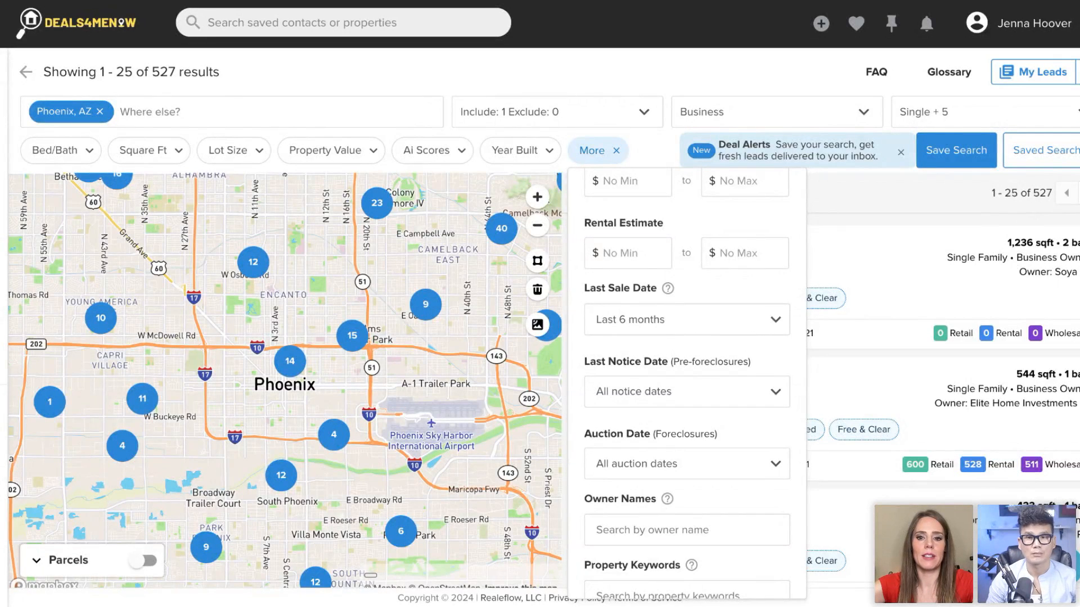
pyautogui.click(690, 329)
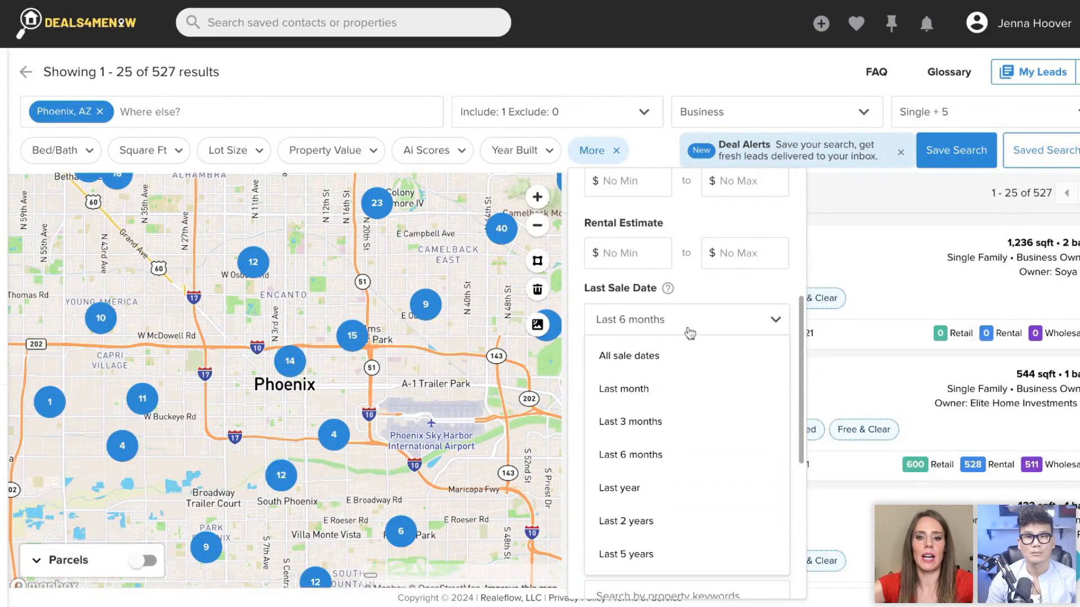
pyautogui.click(670, 429)
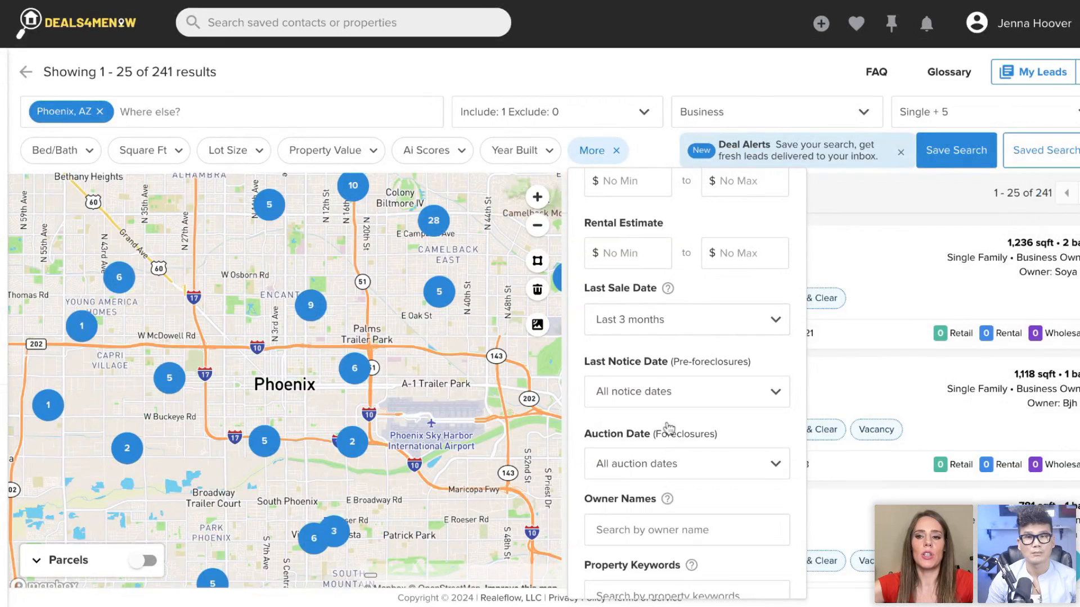
pyautogui.click(680, 75)
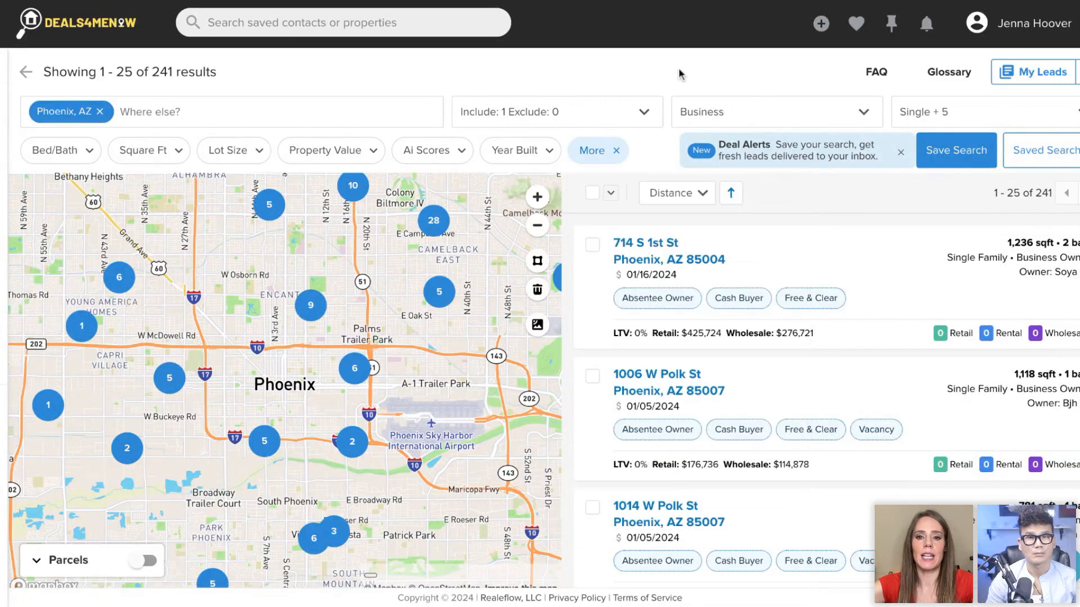
# - Try the Last Sale Date filter at Last month, set it back to Last 3 months, and close the additional filters
pyautogui.click(611, 193)
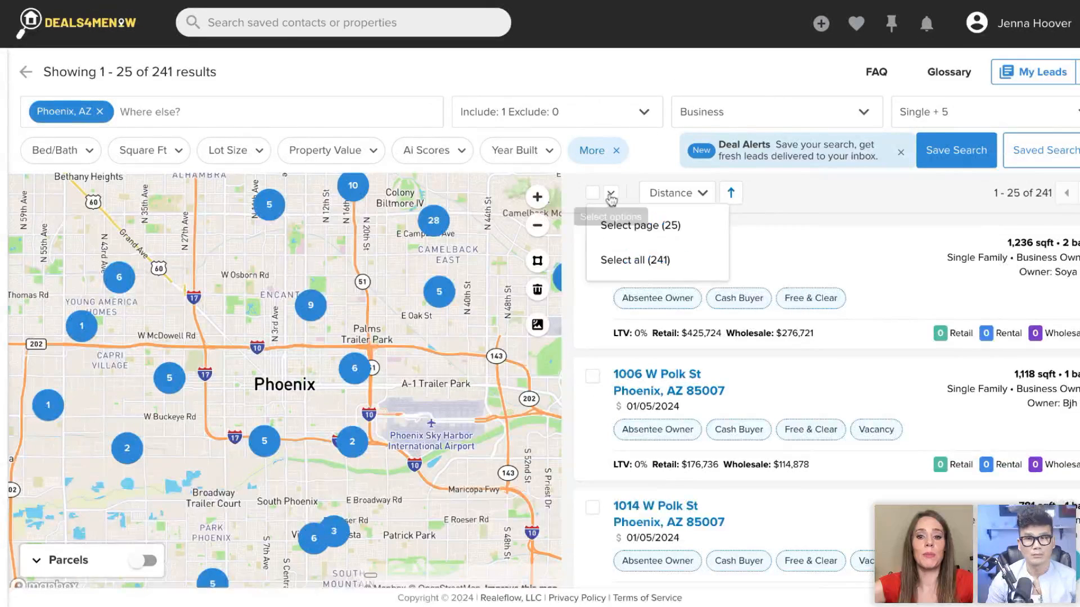
pyautogui.click(603, 152)
pyautogui.click(633, 325)
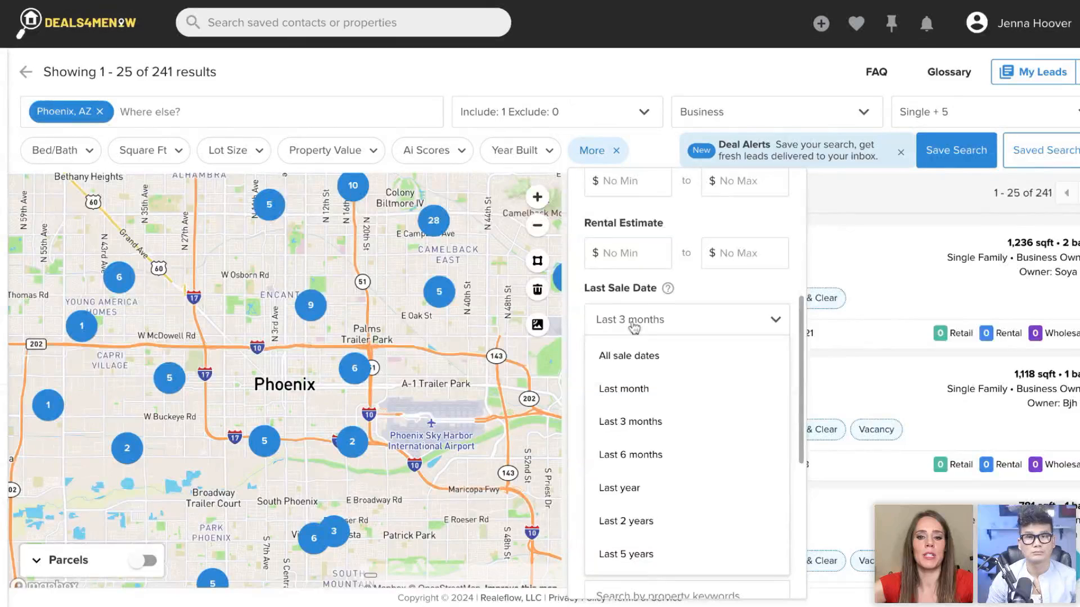
pyautogui.click(636, 388)
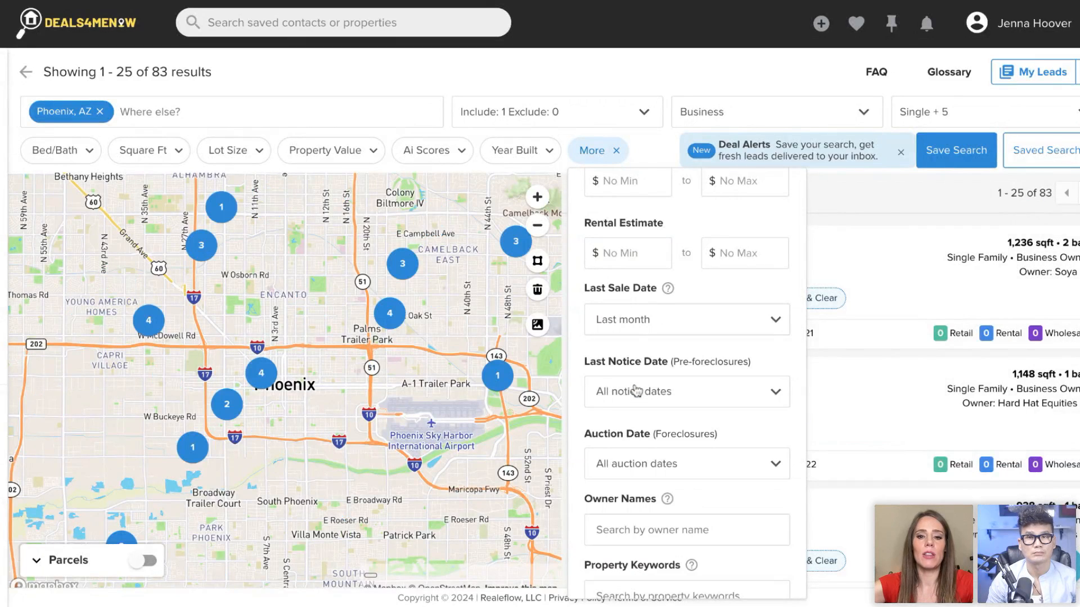
pyautogui.click(621, 320)
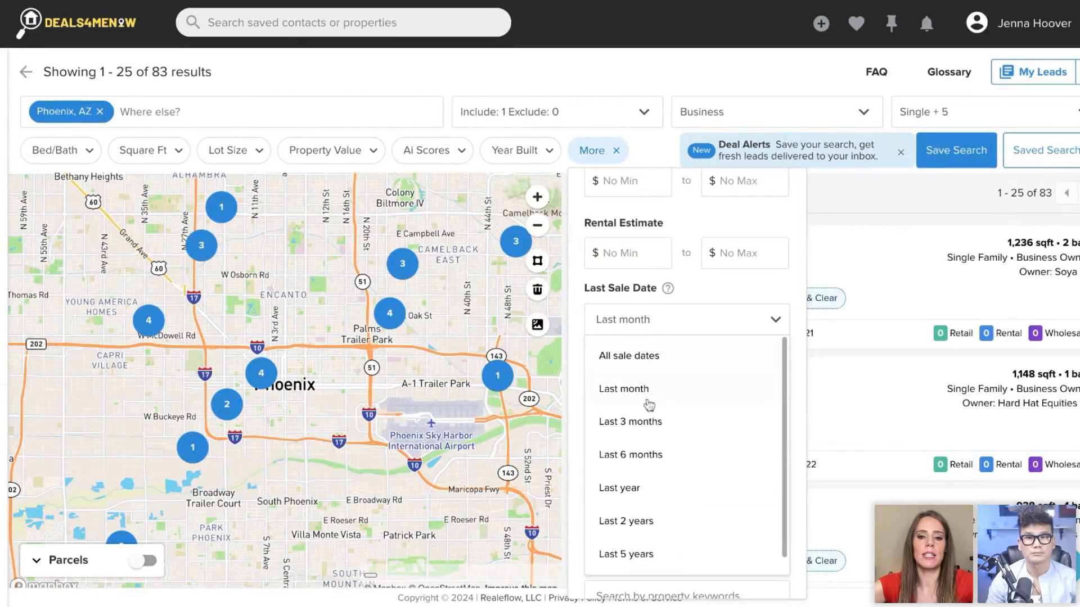
pyautogui.click(646, 421)
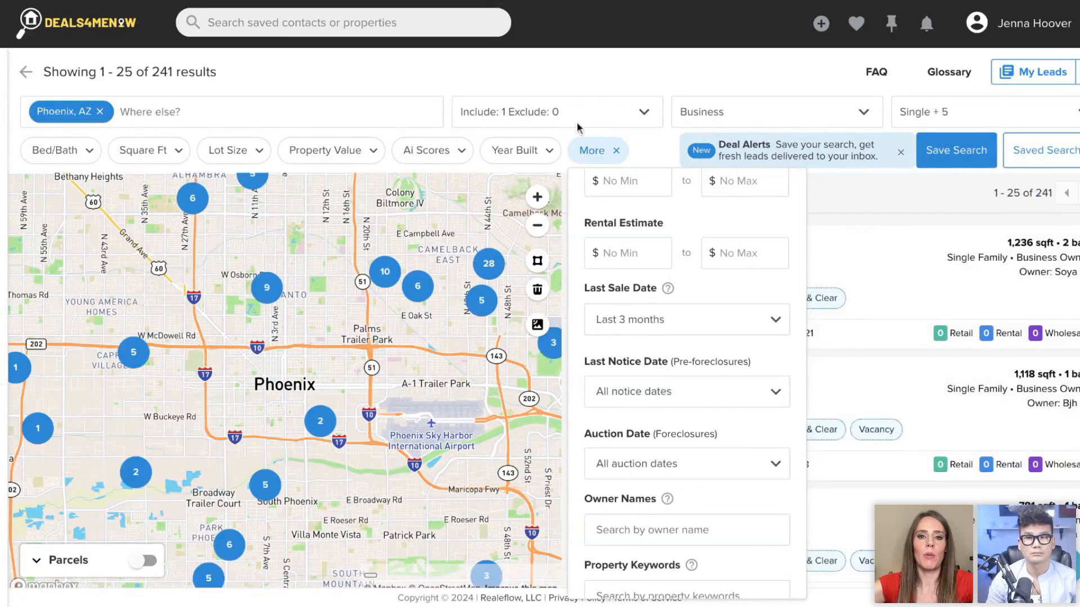
pyautogui.click(575, 78)
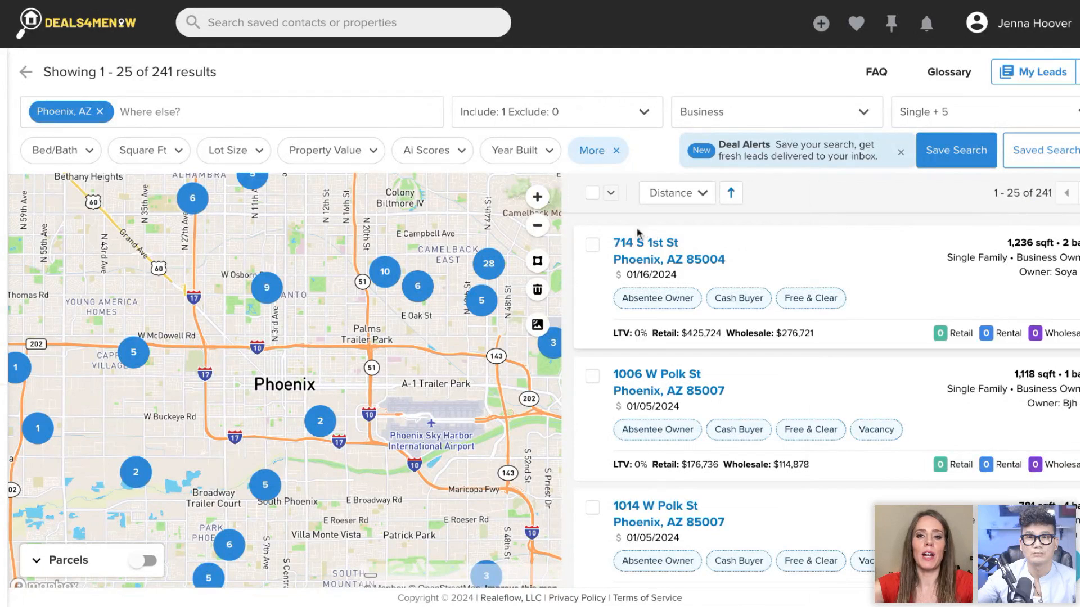
# - Select all Phoenix search results as leads and open the My Leads list
pyautogui.click(612, 196)
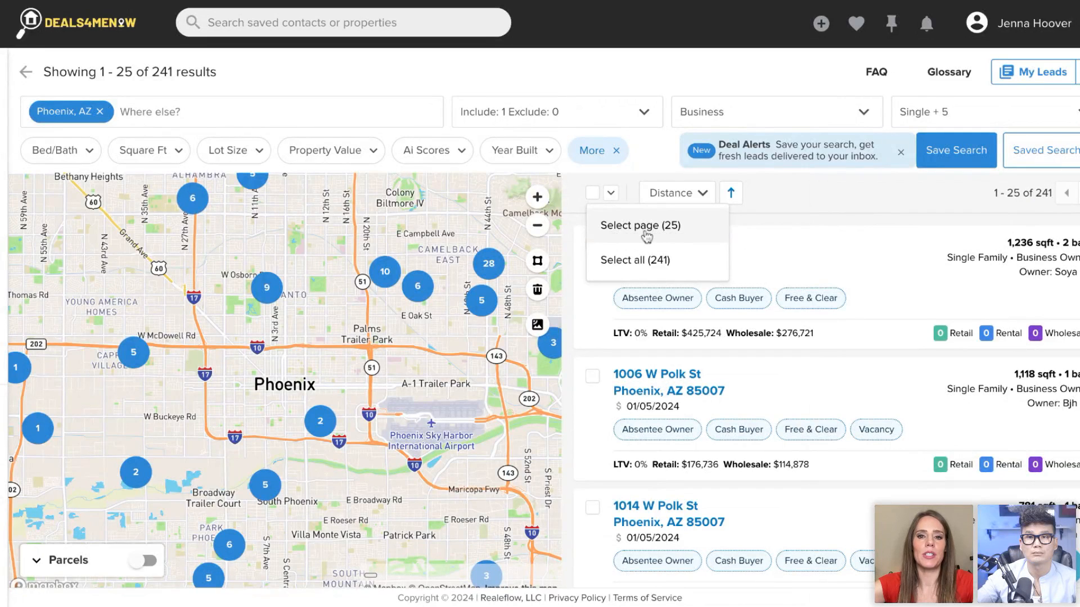
pyautogui.click(682, 267)
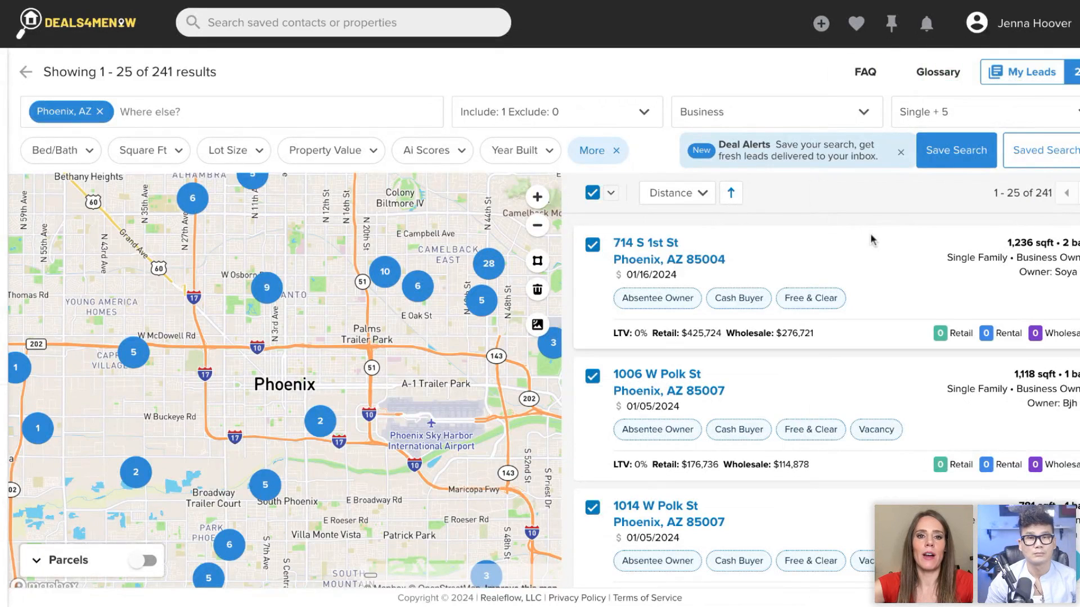
pyautogui.click(1047, 77)
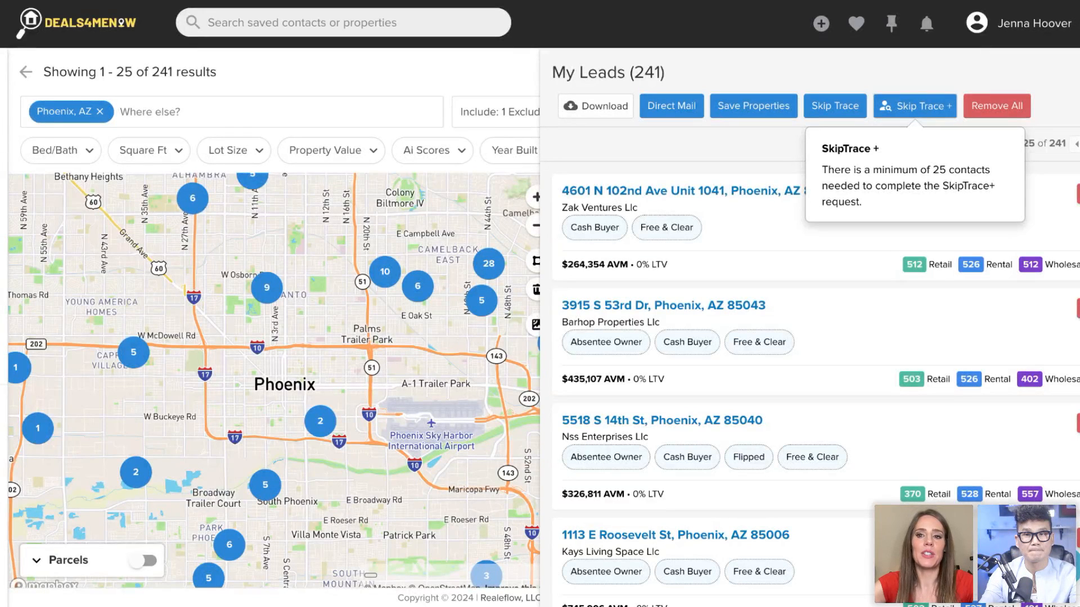
# - Accept the Skip Trace + terms and conditions for the leads to review the order details, and close the order without placing it
pyautogui.click(928, 108)
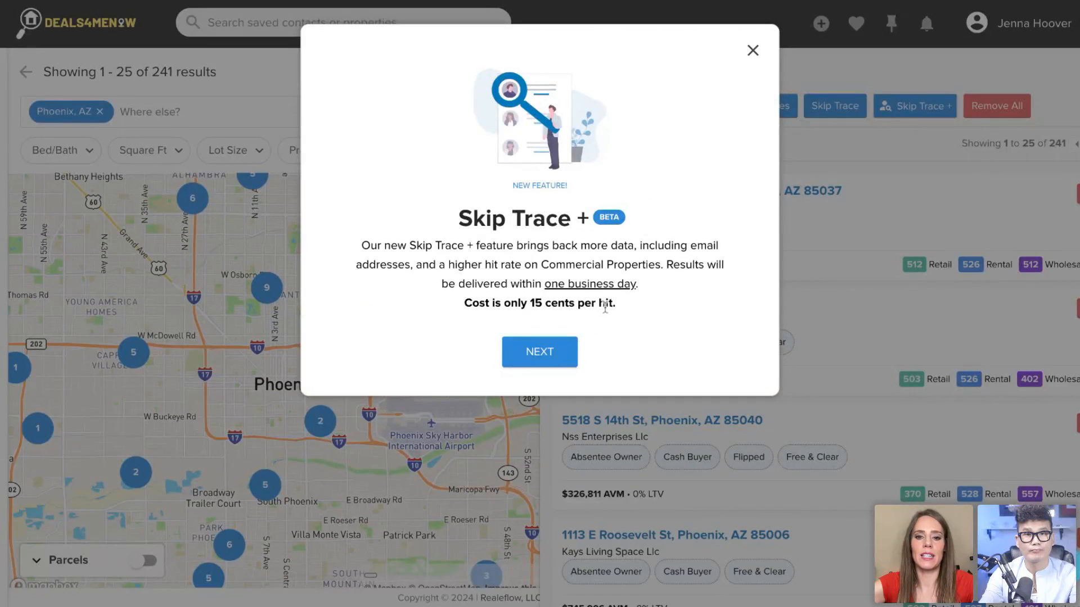
pyautogui.click(541, 353)
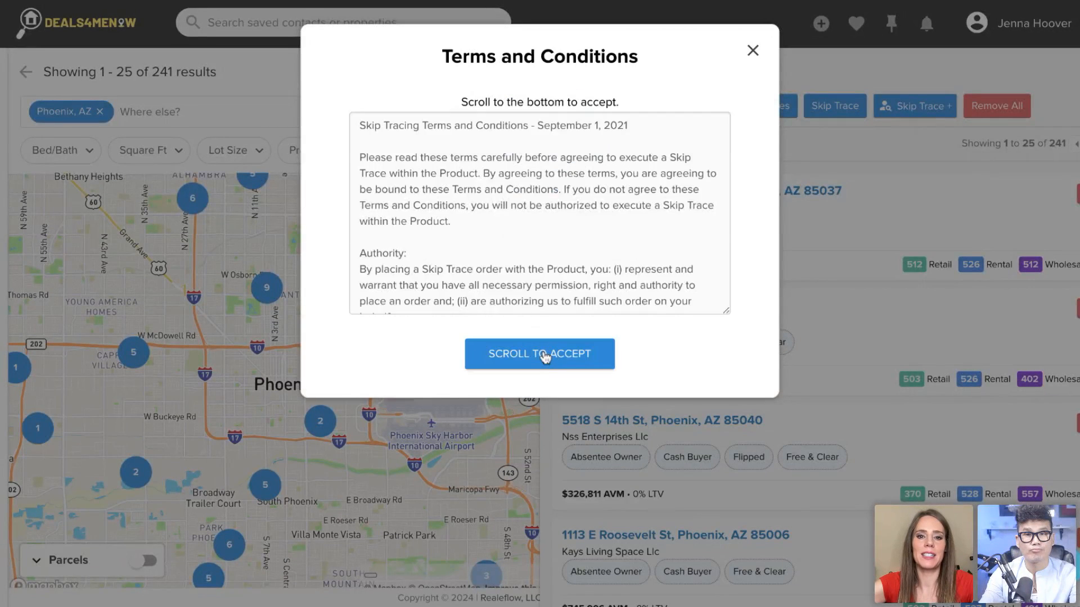
pyautogui.scroll(-5, 610, 215)
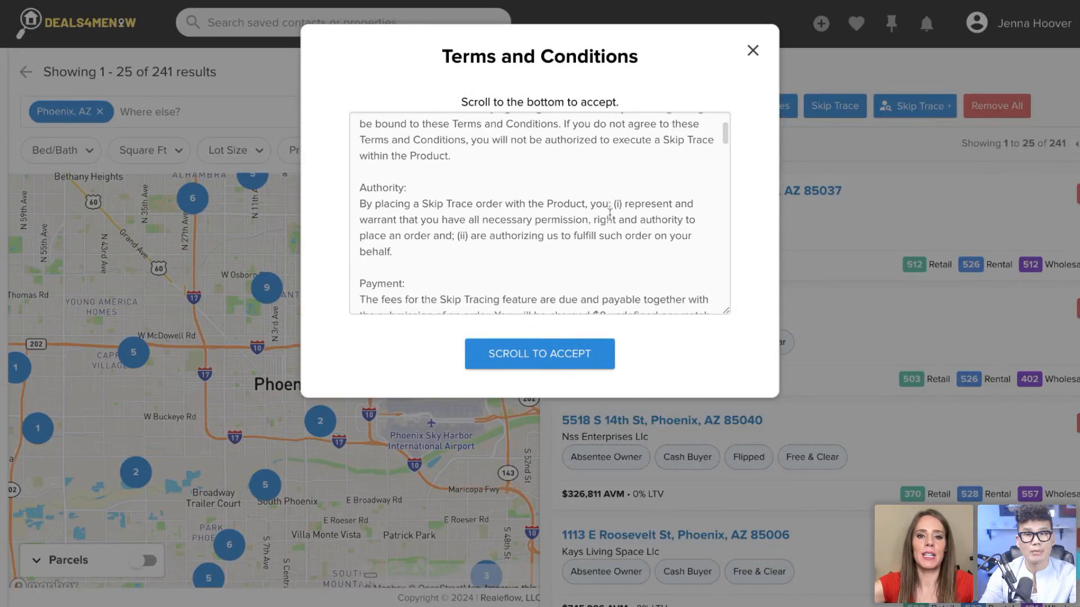
pyautogui.scroll(-5, 610, 215)
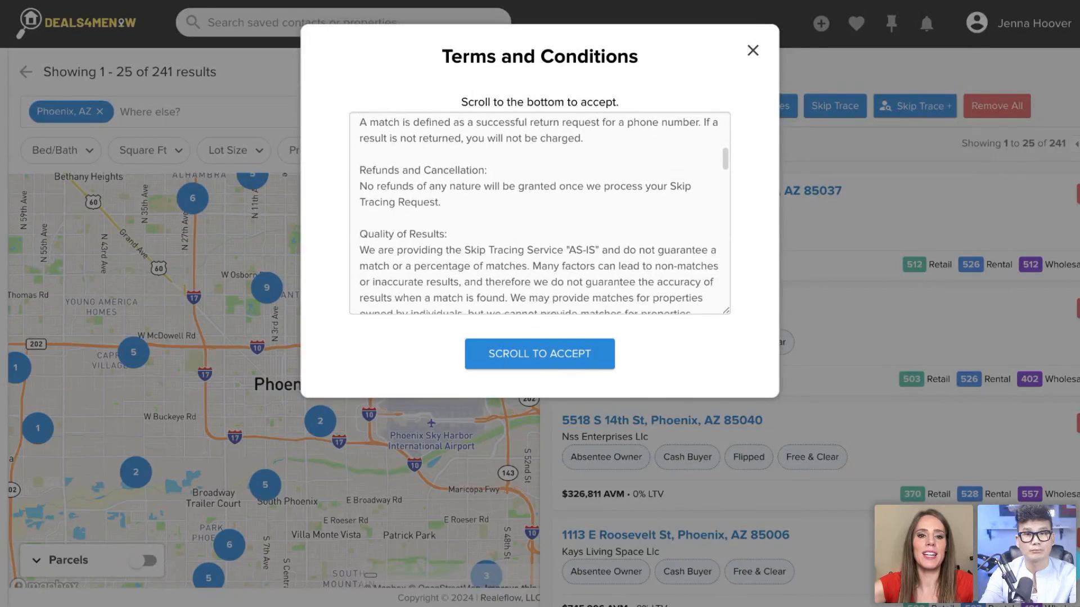
pyautogui.scroll(-7, 540, 214)
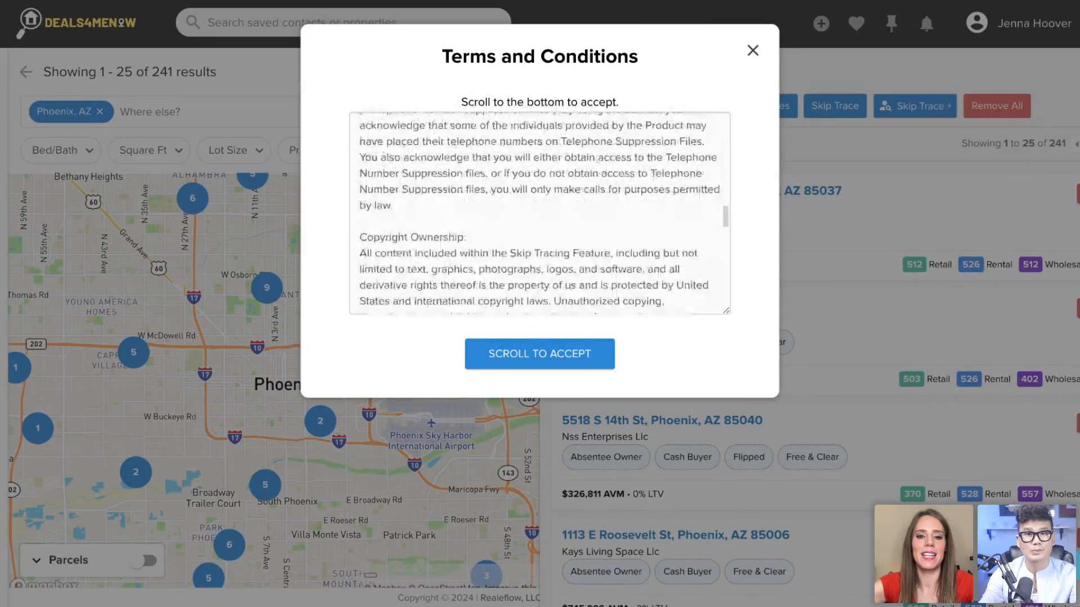
pyautogui.scroll(-5, 540, 214)
pyautogui.click(556, 360)
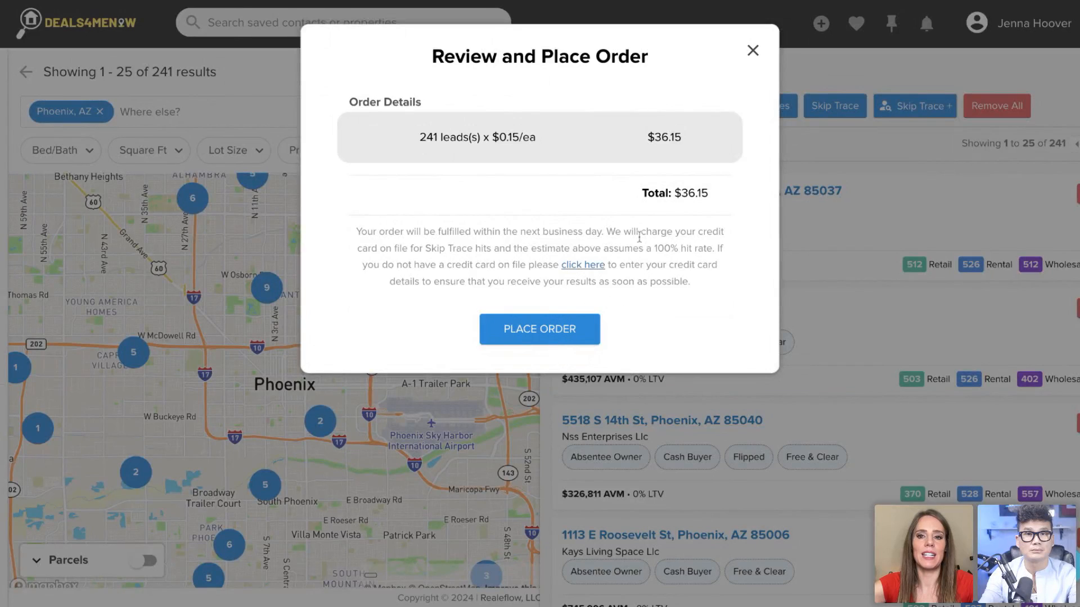
pyautogui.click(754, 54)
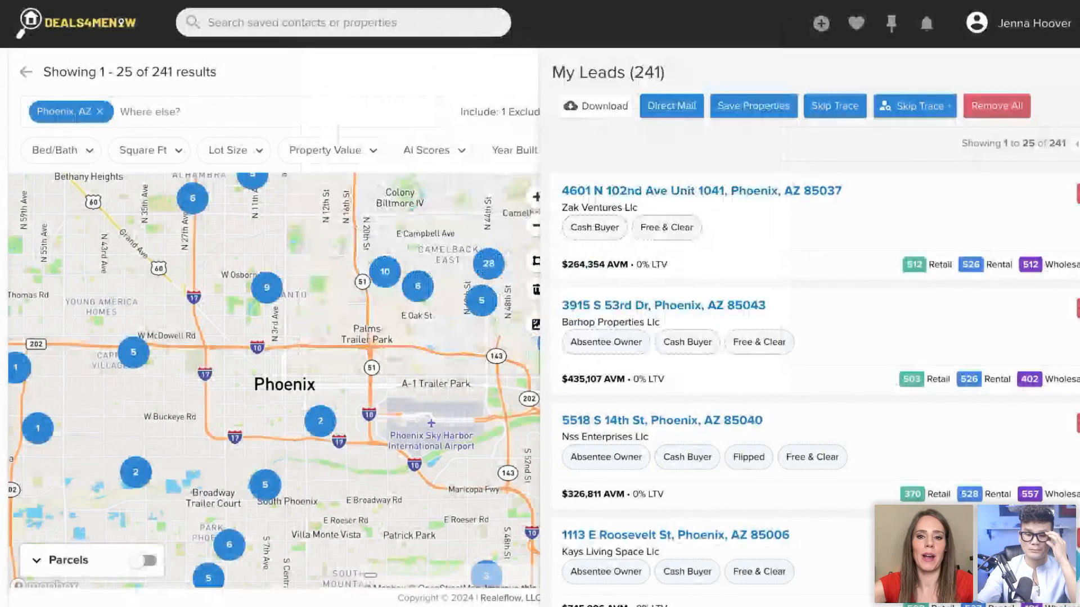
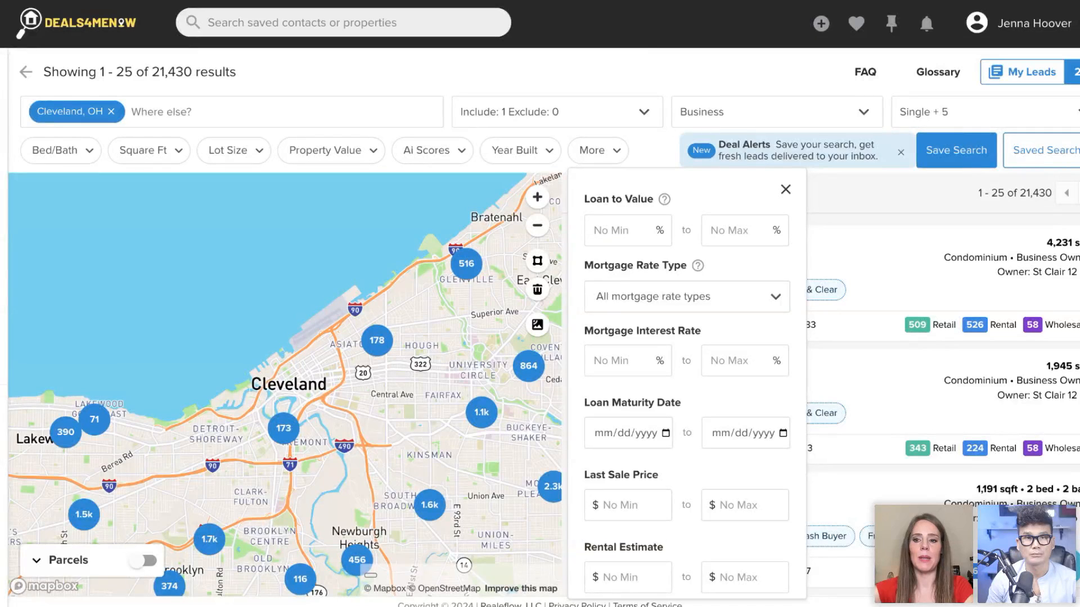
# - Close the additional filters and review the Cleveland search's Include list, owner type and property type filters
pyautogui.click(651, 67)
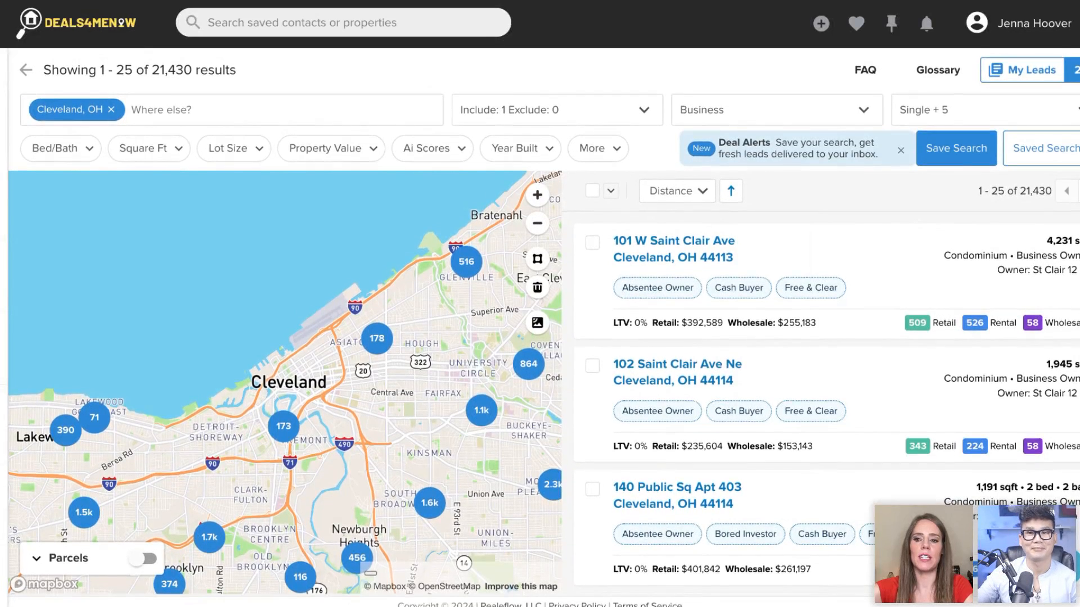
pyautogui.scroll(-3, 912, 471)
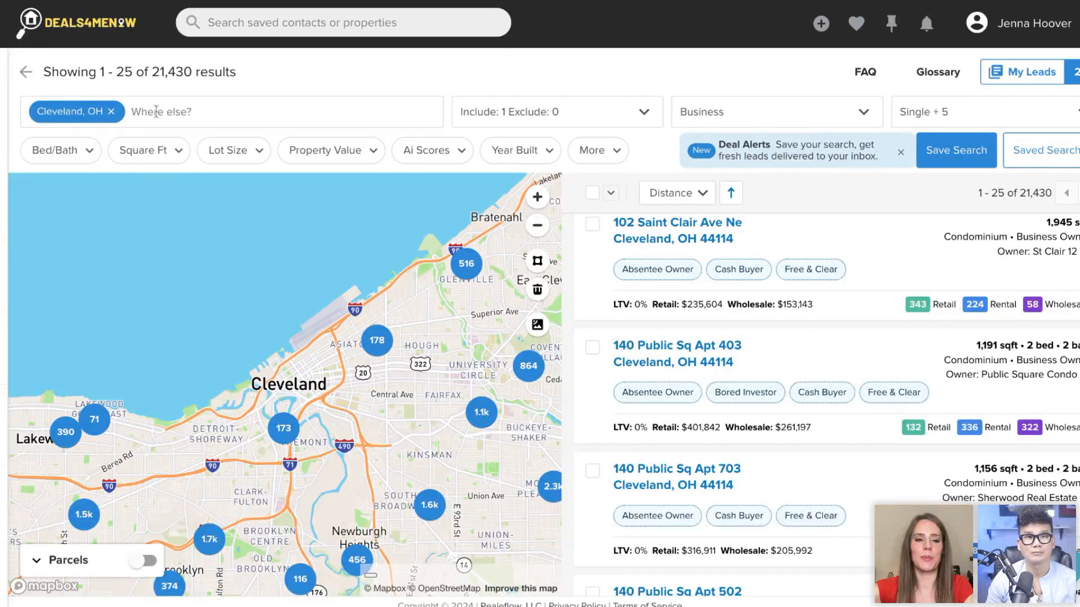
pyautogui.click(556, 115)
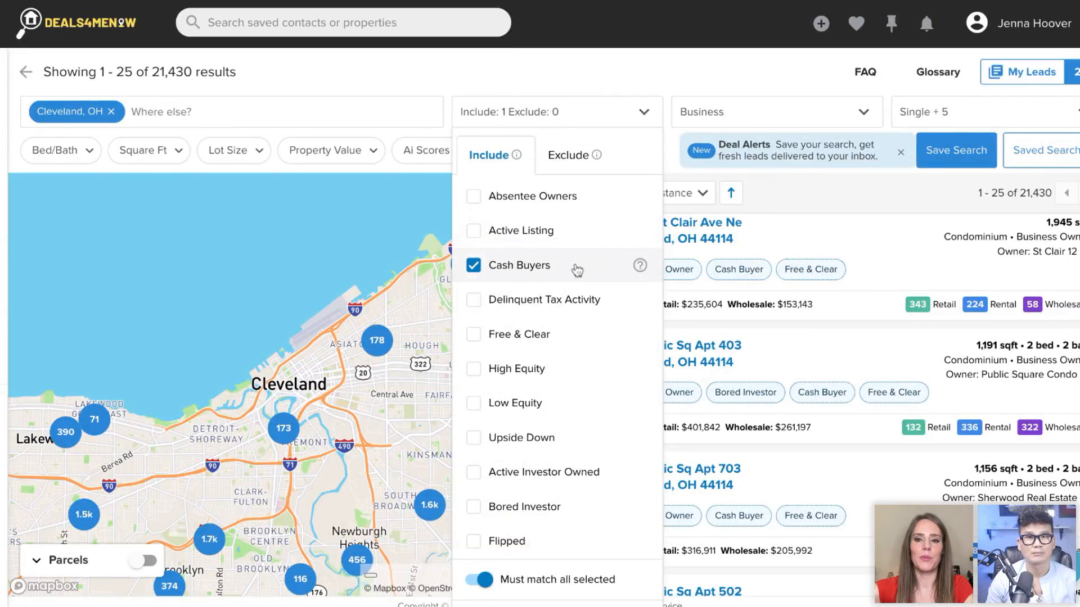
pyautogui.click(760, 120)
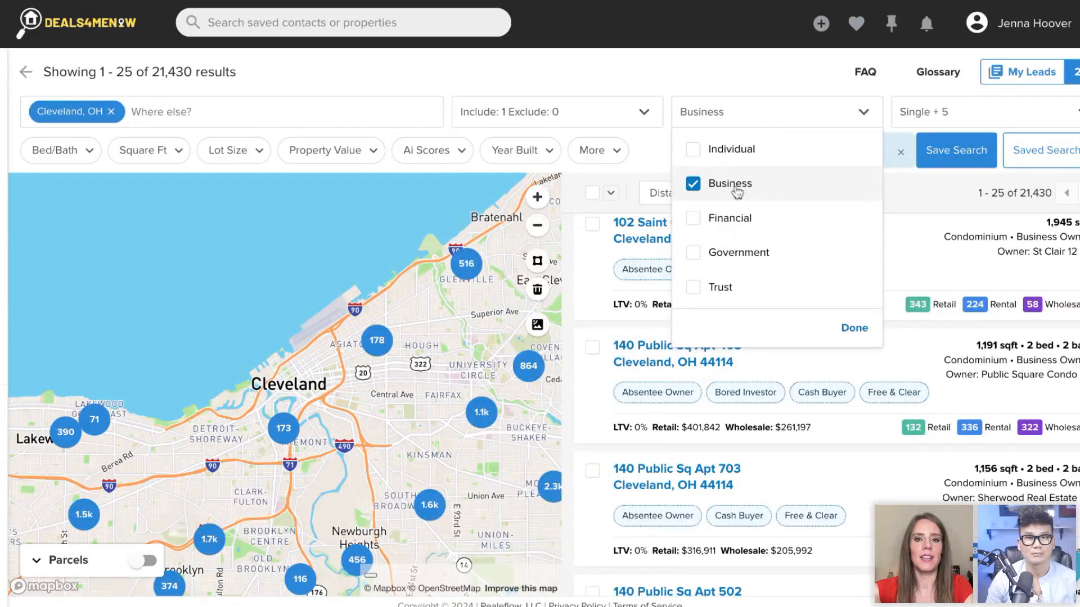
pyautogui.click(697, 68)
pyautogui.click(950, 119)
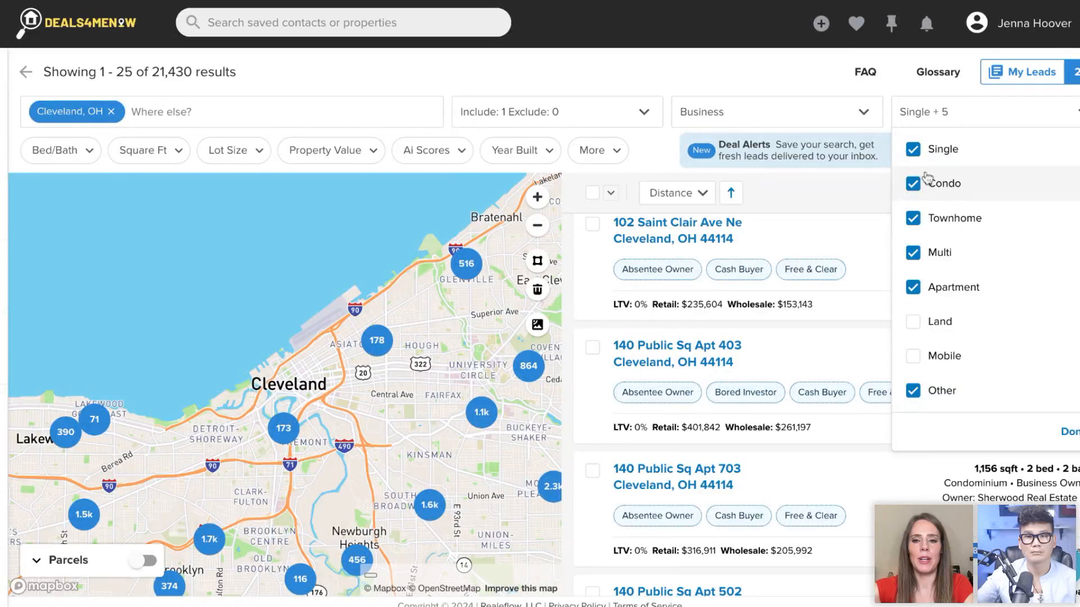
pyautogui.click(800, 77)
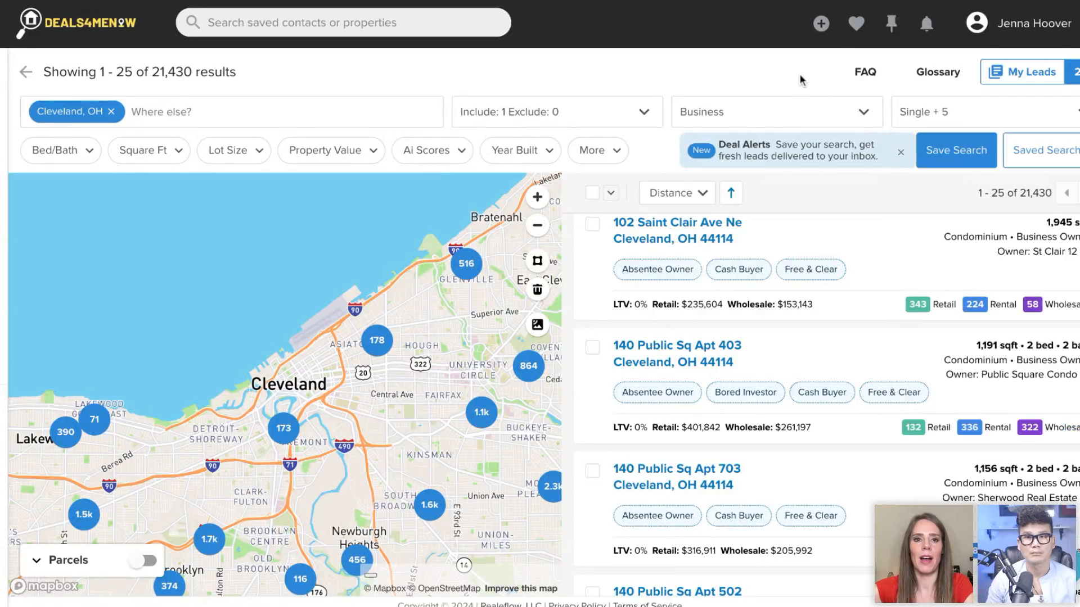
# - Set the Last Sale Date filter for the Cleveland, OH search to Last 6 months
pyautogui.click(604, 156)
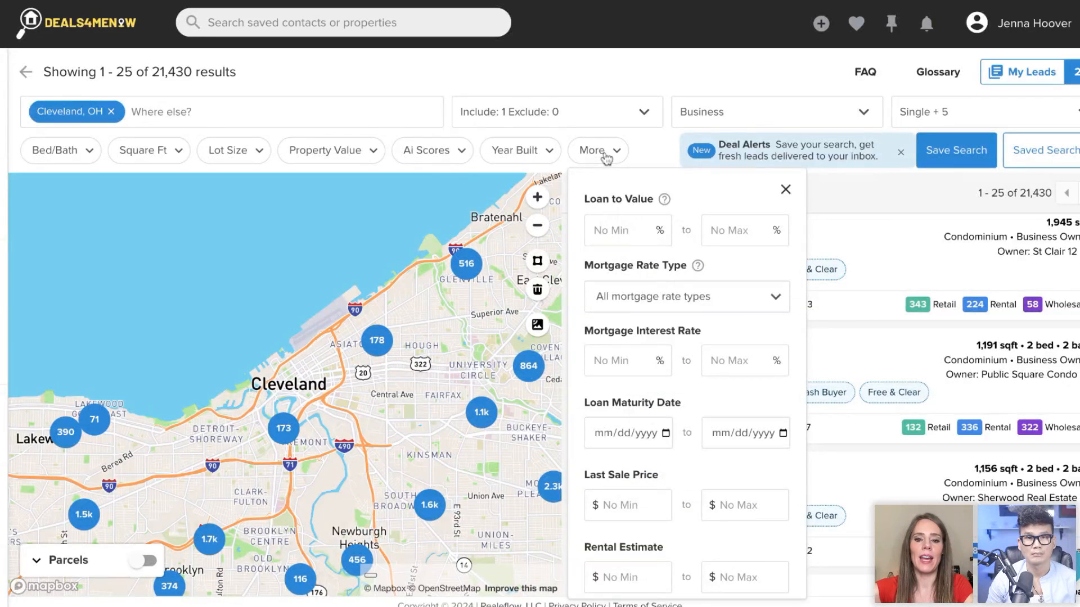
pyautogui.scroll(-3, 607, 258)
pyautogui.scroll(-2, 607, 258)
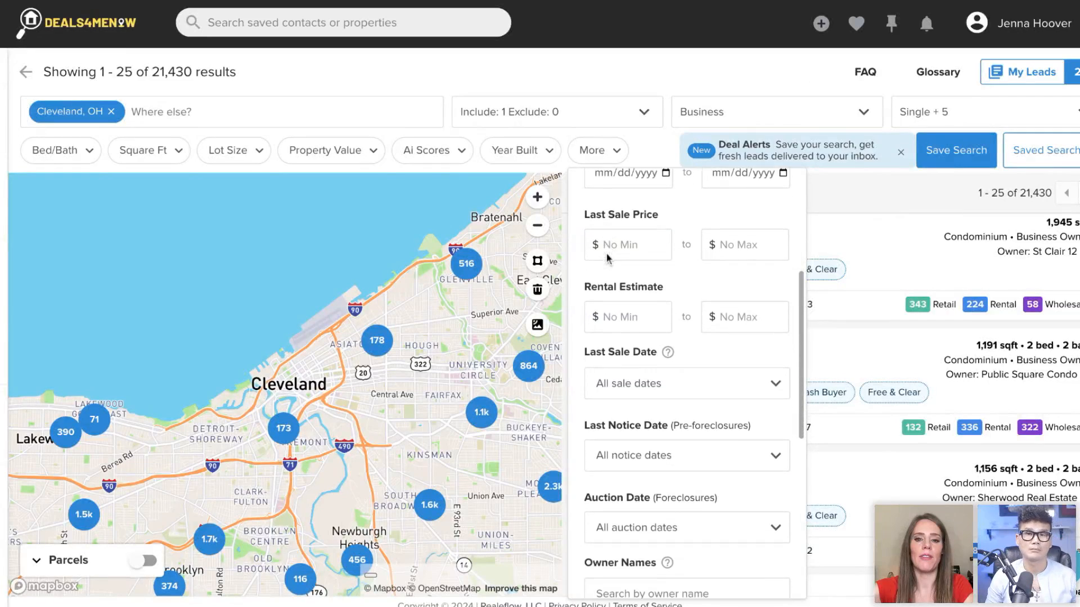
pyautogui.click(663, 370)
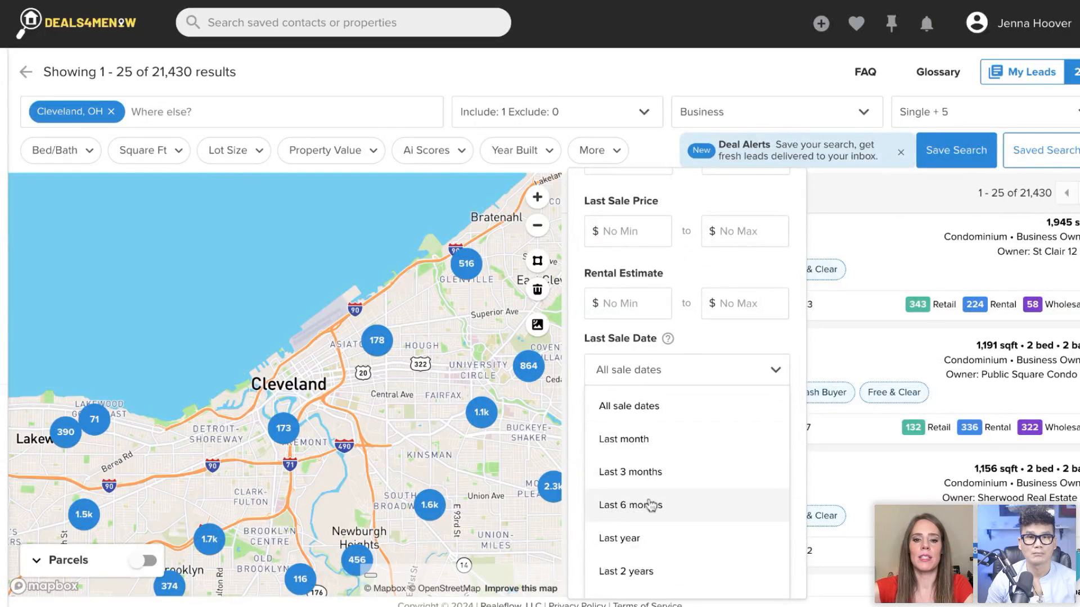
pyautogui.click(651, 505)
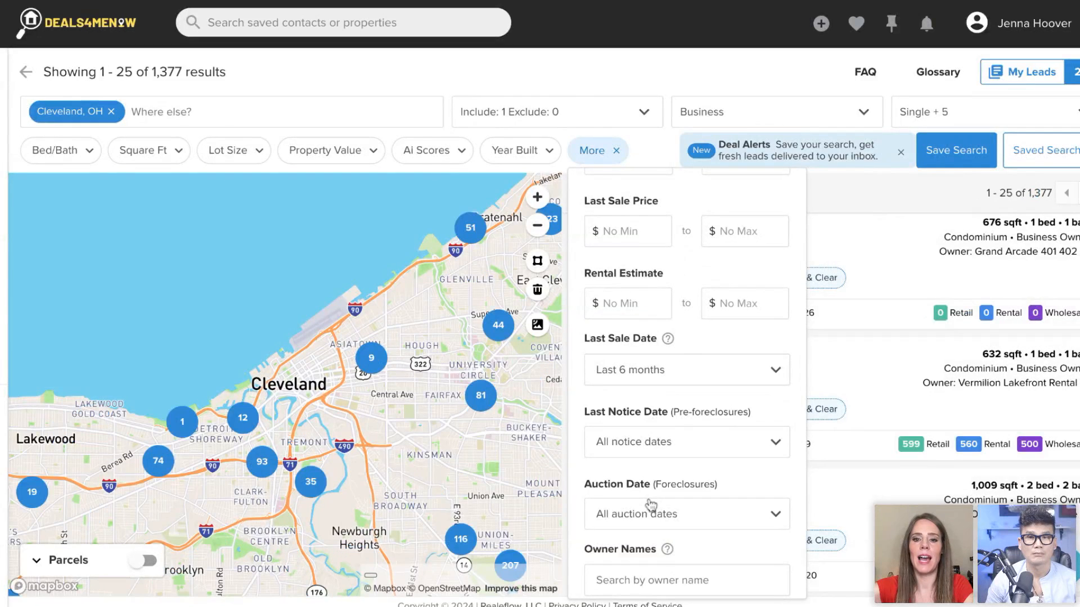
# - Narrow the Last Sale Date filter to Last 3 months and further to Last month, and close the additional filters
pyautogui.click(697, 376)
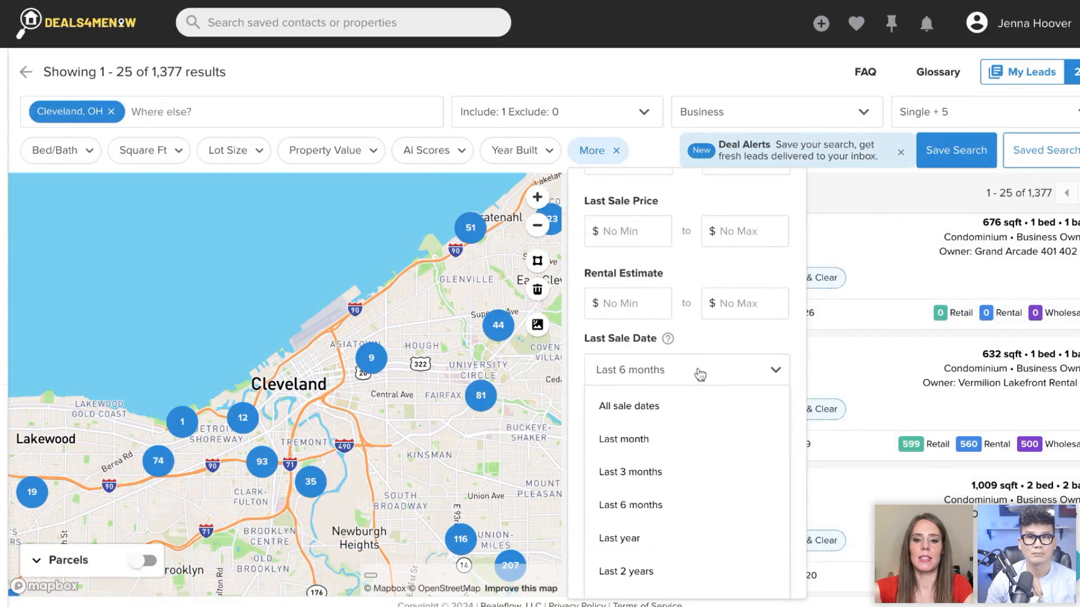
pyautogui.click(670, 477)
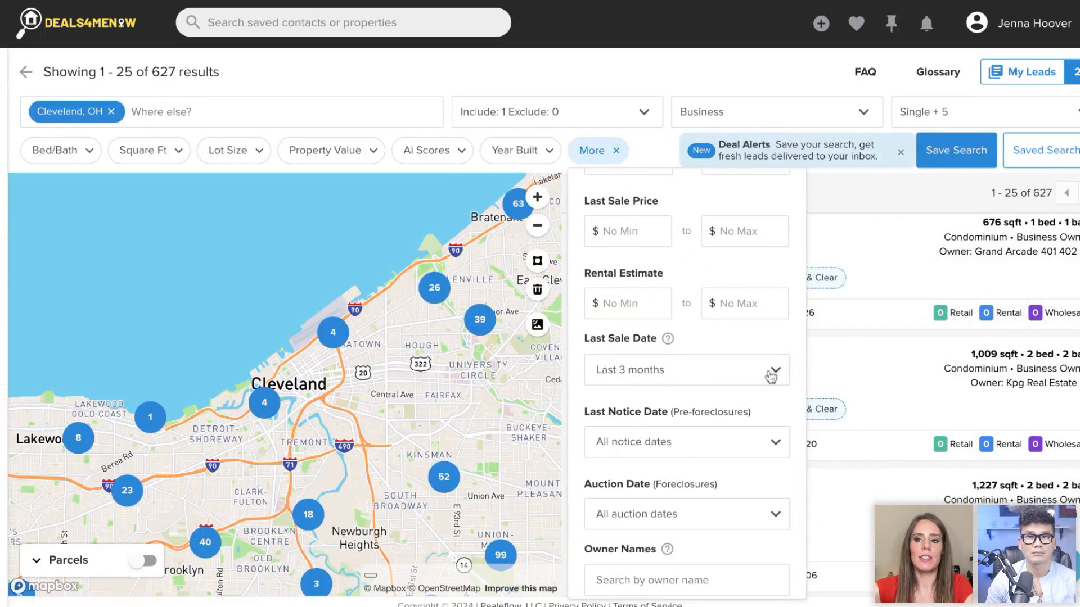
pyautogui.click(717, 375)
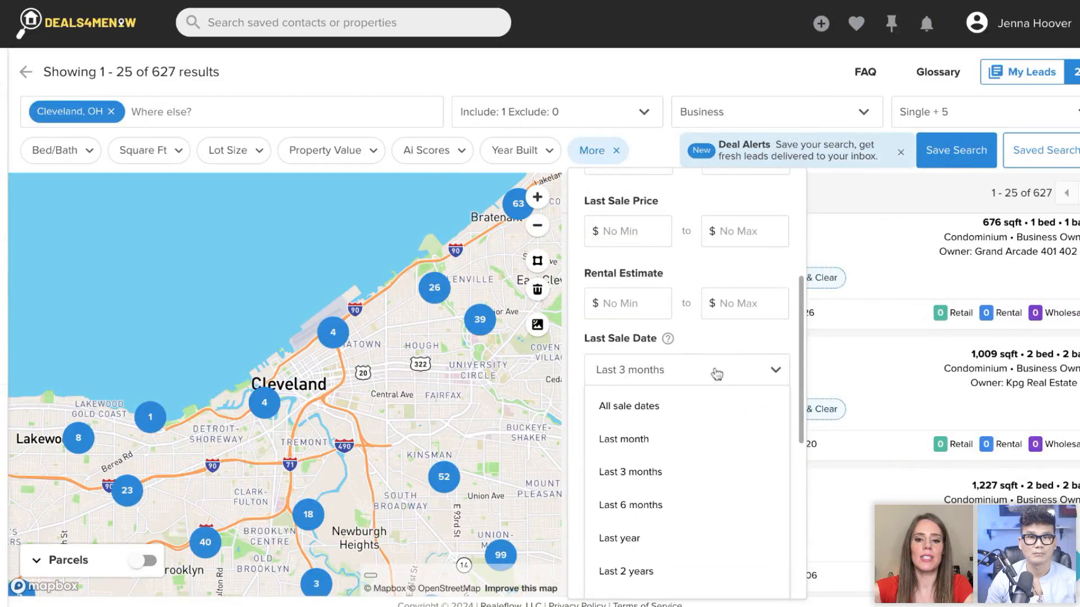
pyautogui.click(651, 442)
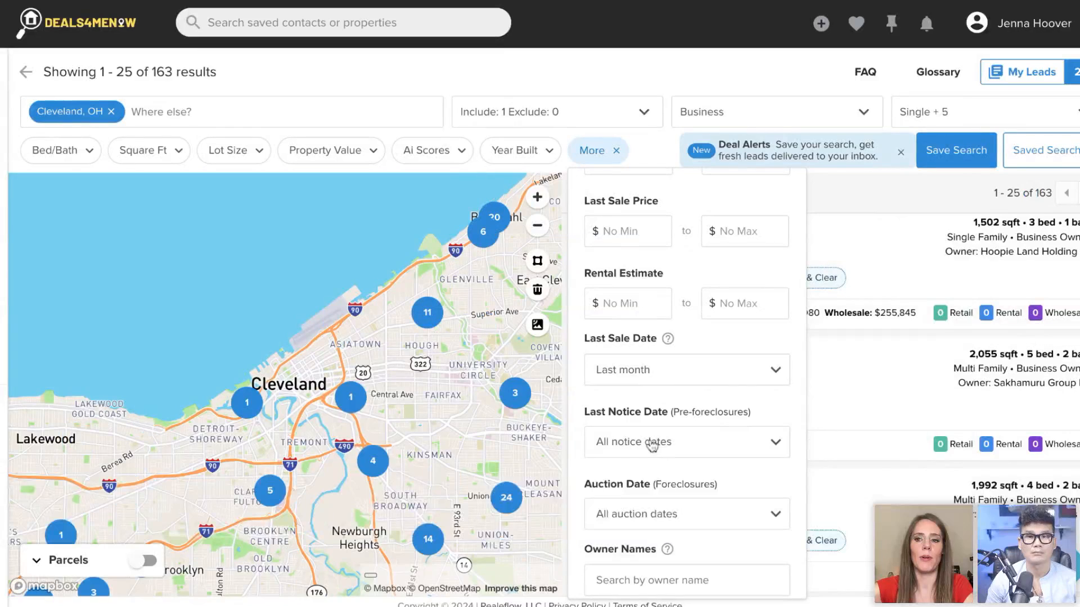
pyautogui.click(631, 76)
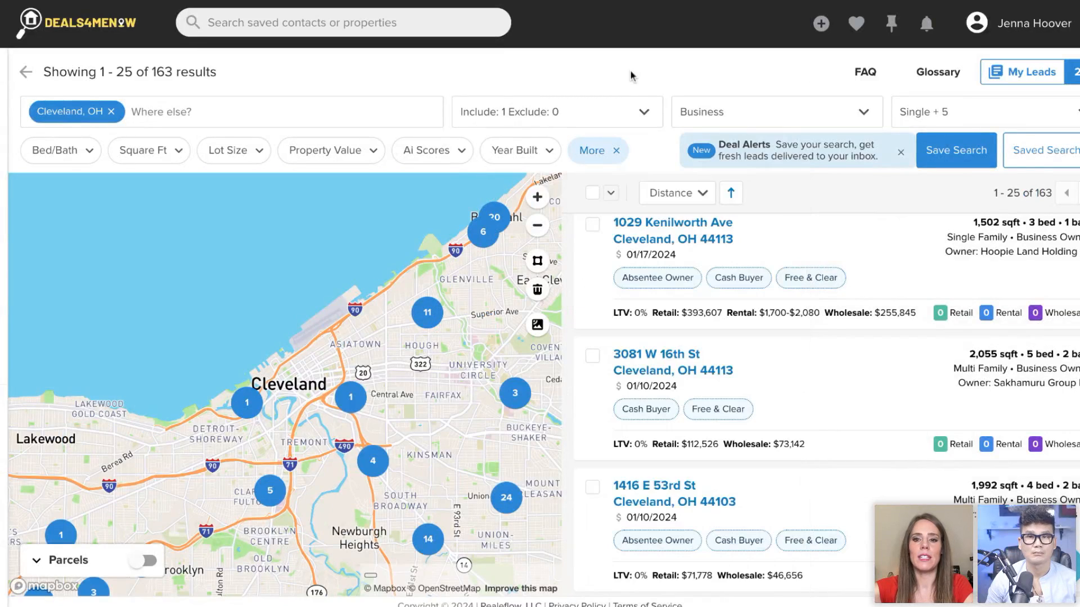
# - Remove all existing leads from the My Leads list and return to the Cleveland search results
pyautogui.click(1017, 72)
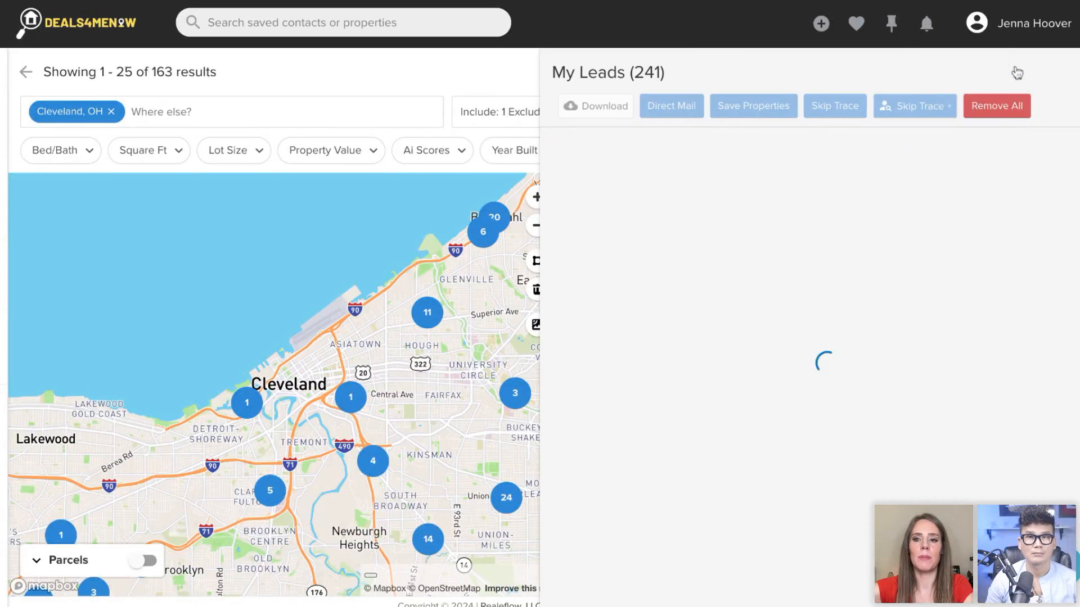
pyautogui.click(997, 111)
pyautogui.click(740, 174)
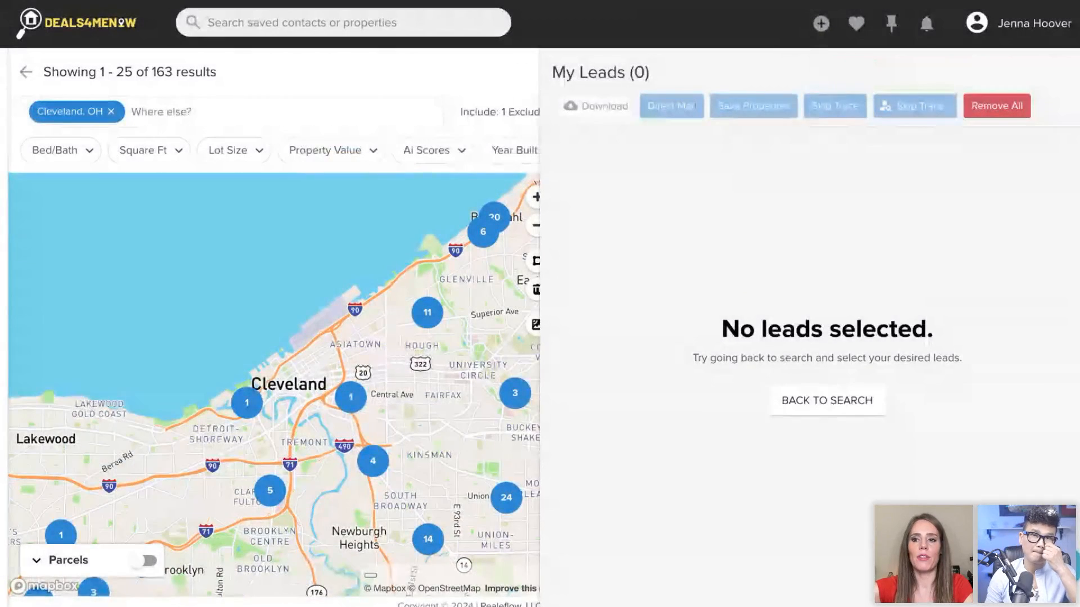
pyautogui.click(827, 401)
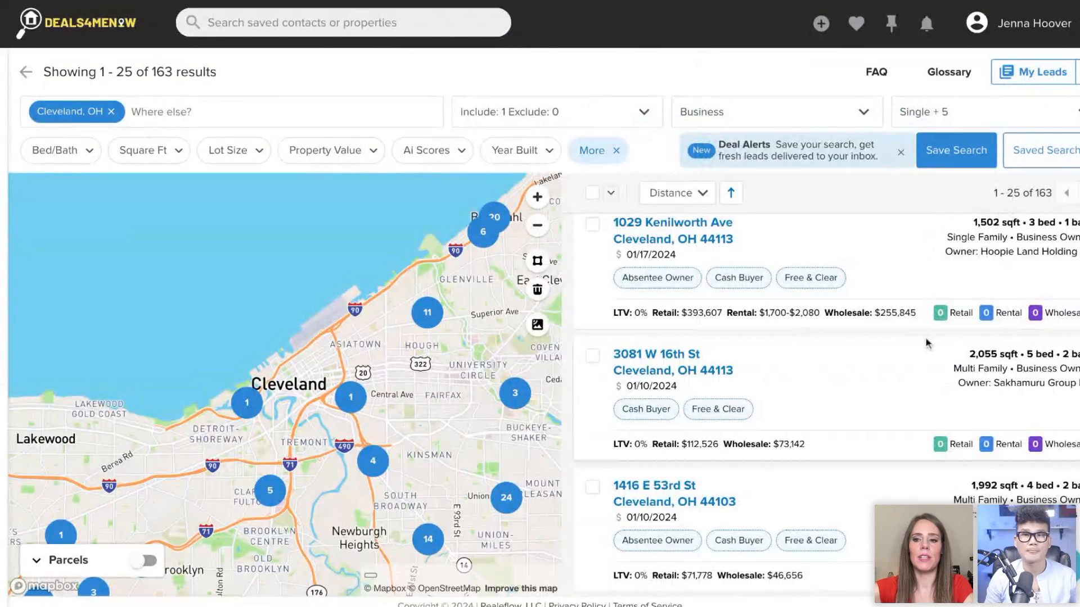
# - Select all Cleveland search results as leads and open the My Leads list
pyautogui.scroll(-1, 927, 342)
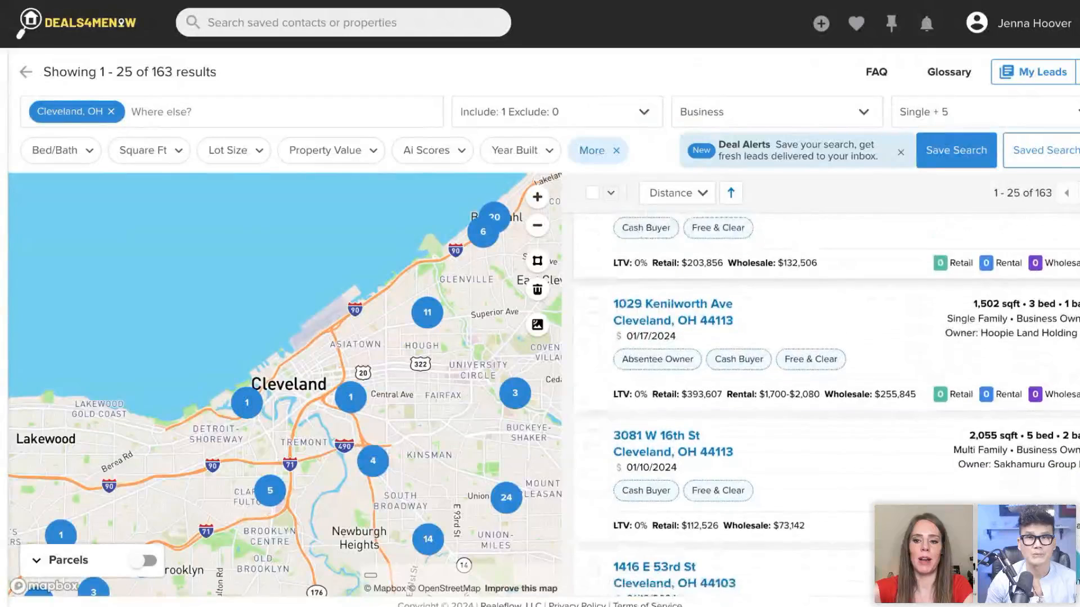
pyautogui.scroll(-3, 825, 404)
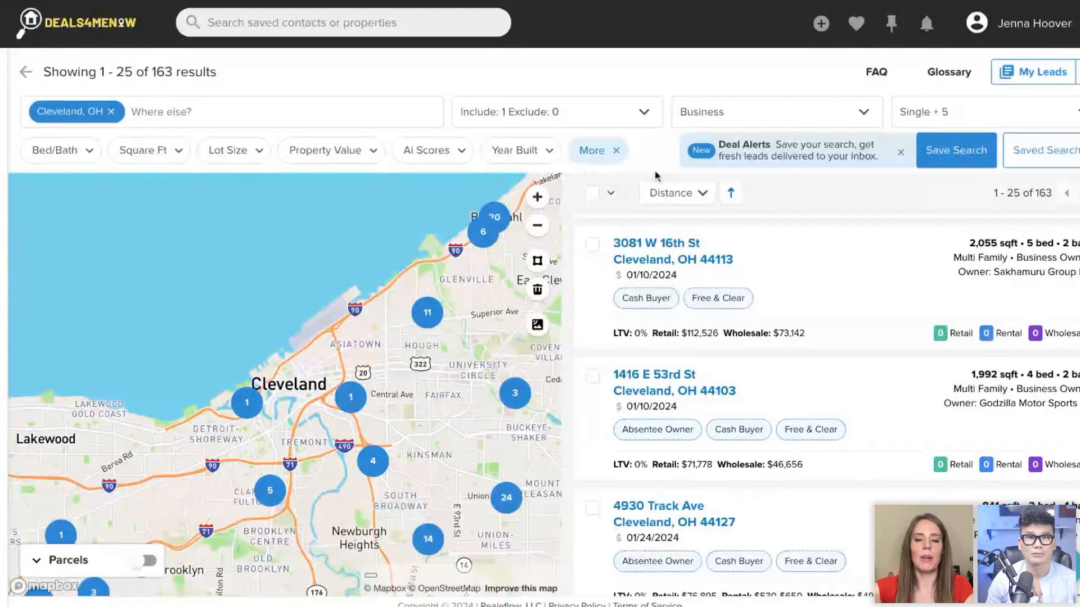
pyautogui.click(610, 193)
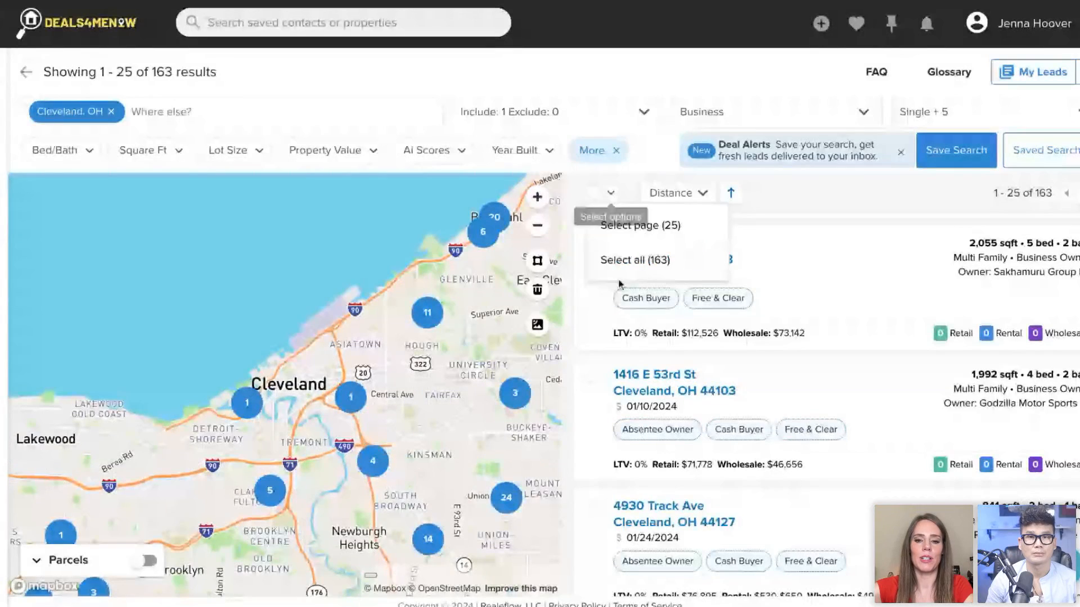
pyautogui.click(630, 261)
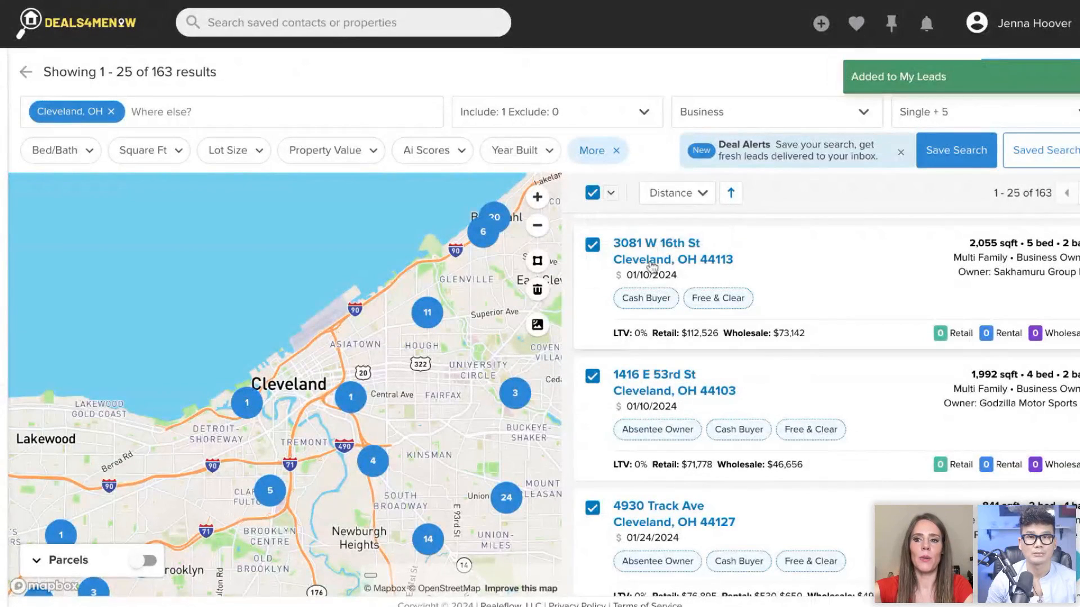
pyautogui.click(1038, 74)
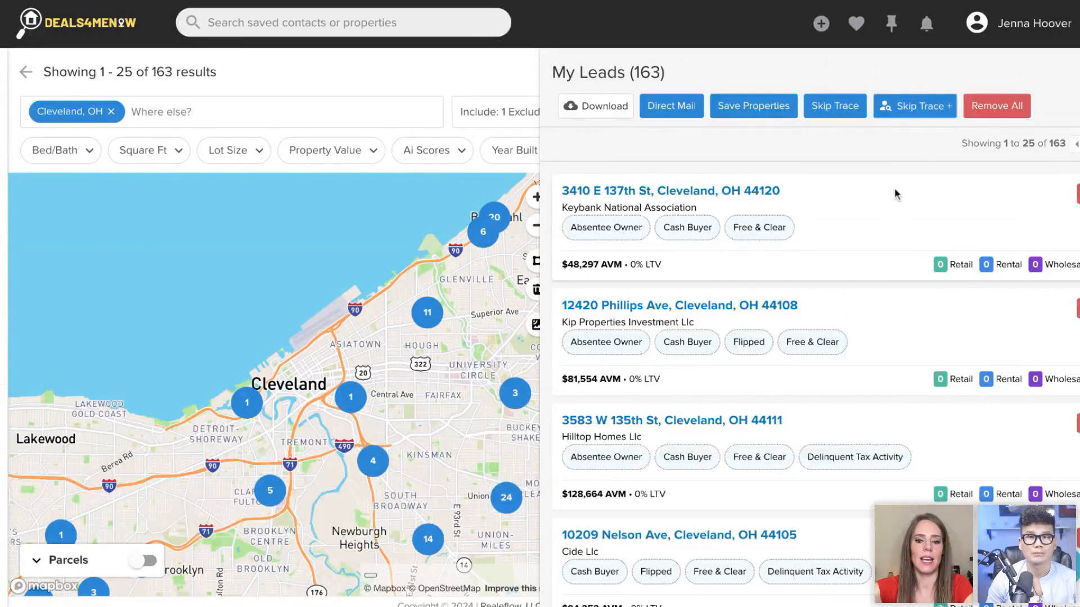
# - Accept the Skip Trace + terms for the Cleveland leads to review the order details, and close the order and the leads list without ordering
pyautogui.click(928, 109)
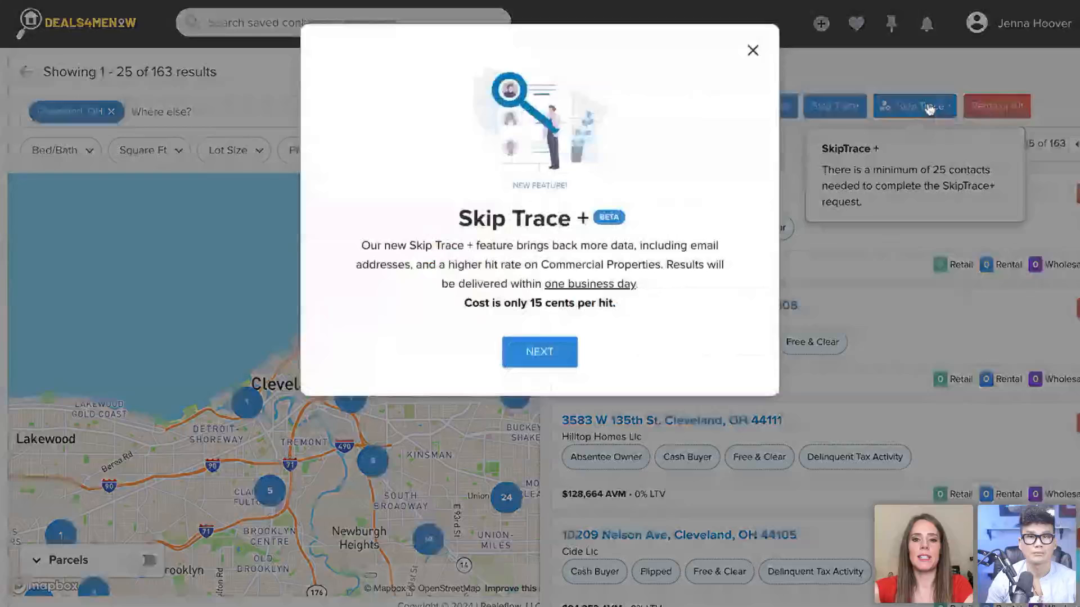
pyautogui.click(543, 356)
pyautogui.scroll(-10, 665, 133)
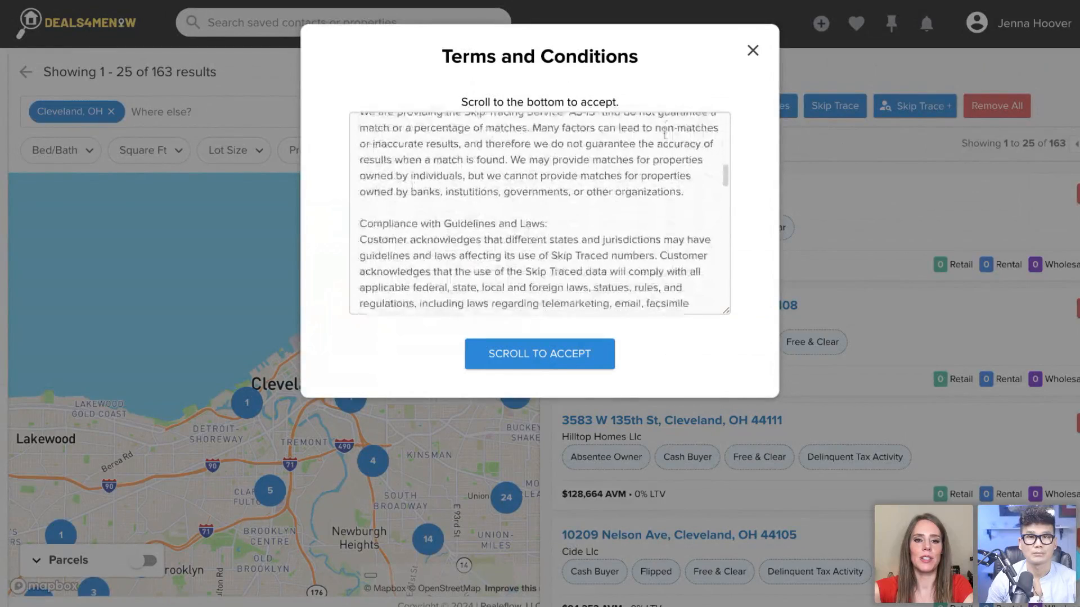
pyautogui.scroll(-15, 665, 132)
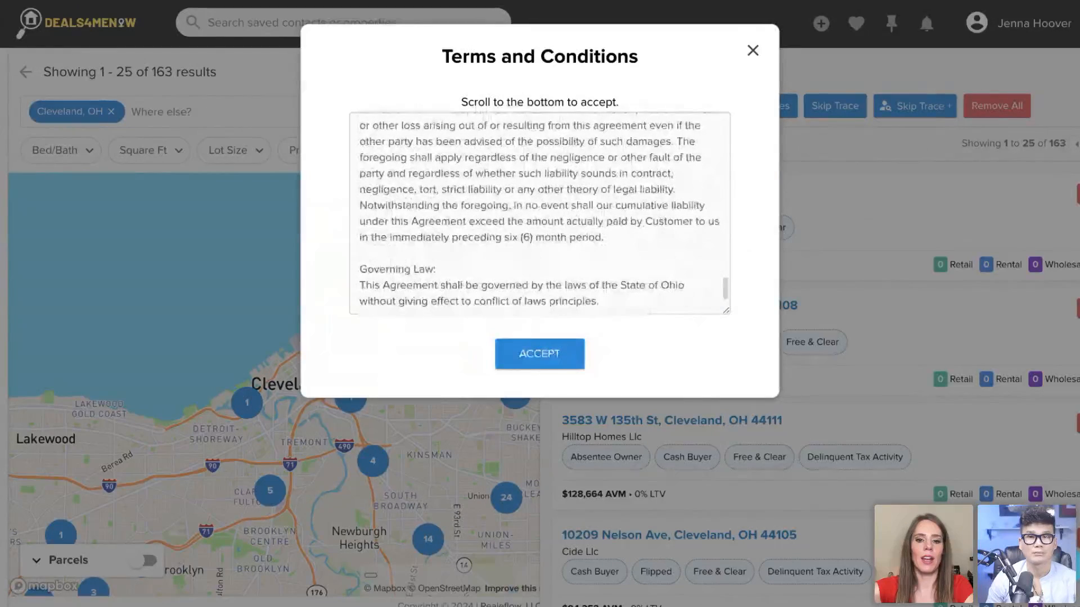
pyautogui.click(539, 360)
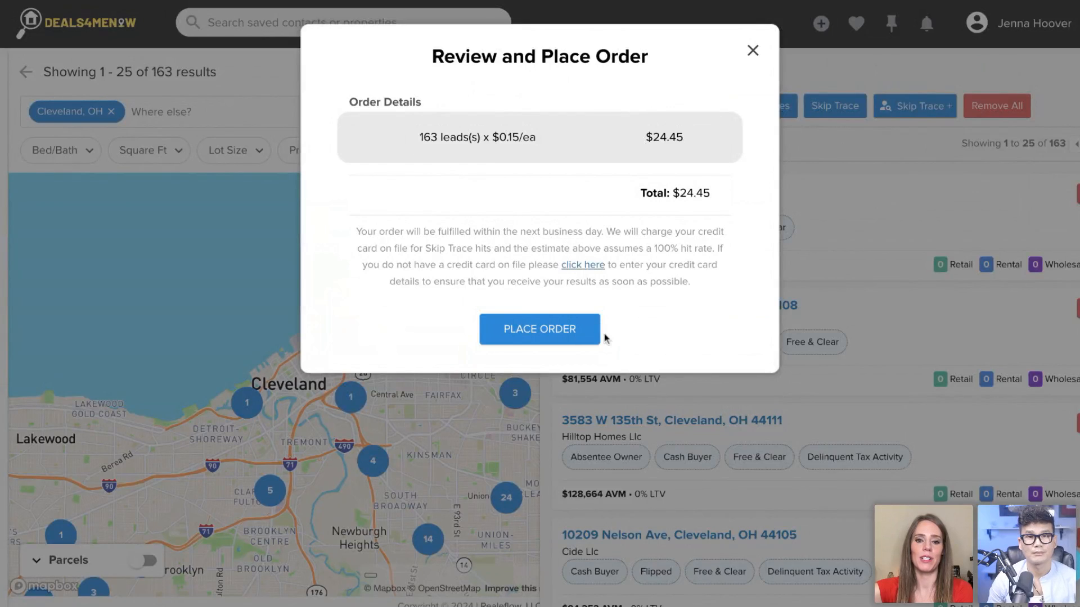
pyautogui.click(753, 51)
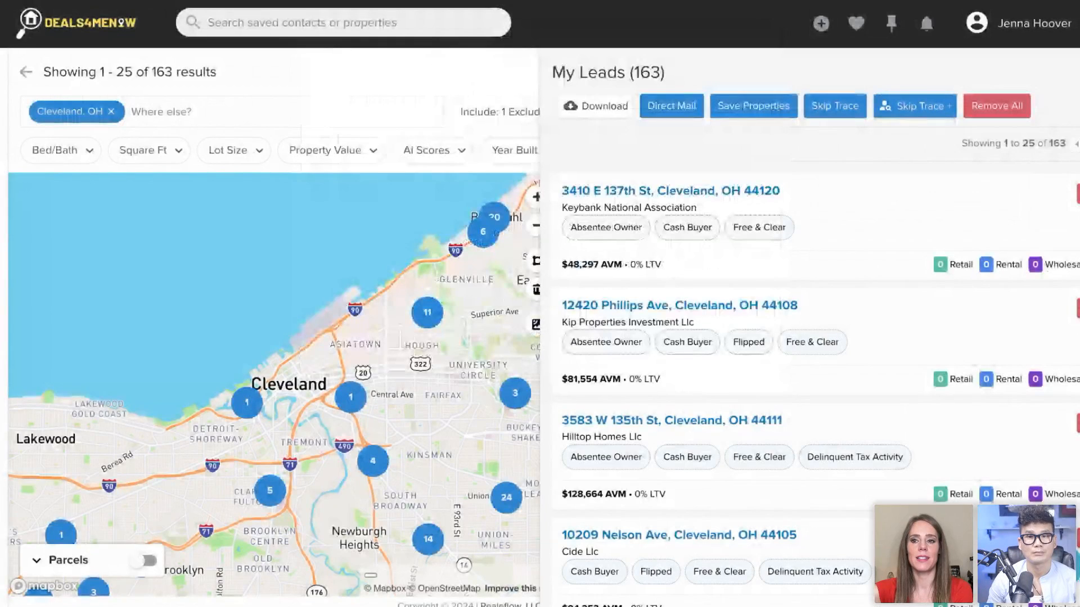
pyautogui.click(1078, 72)
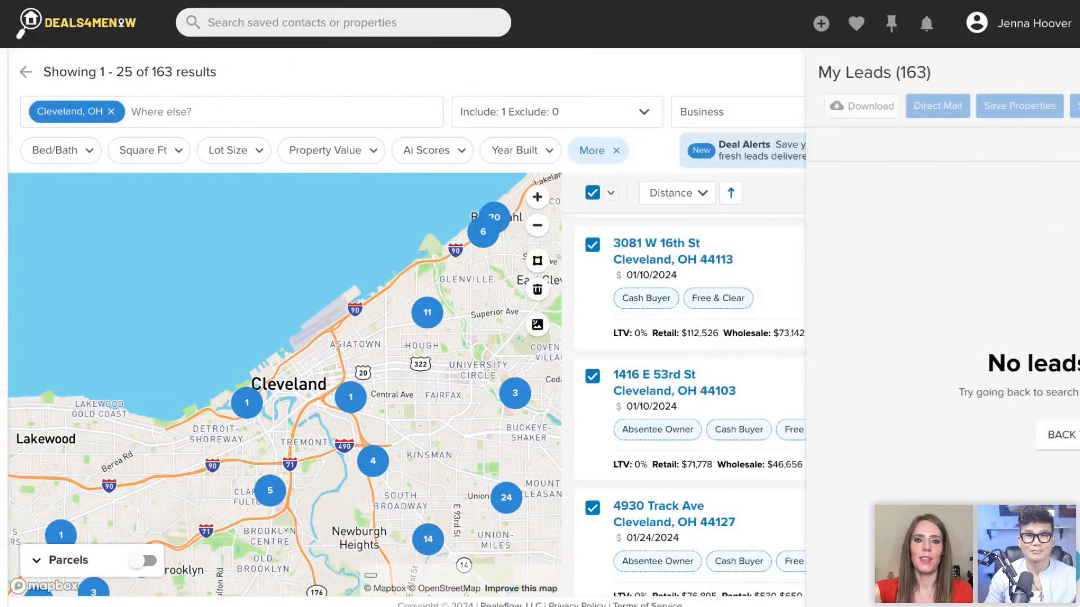